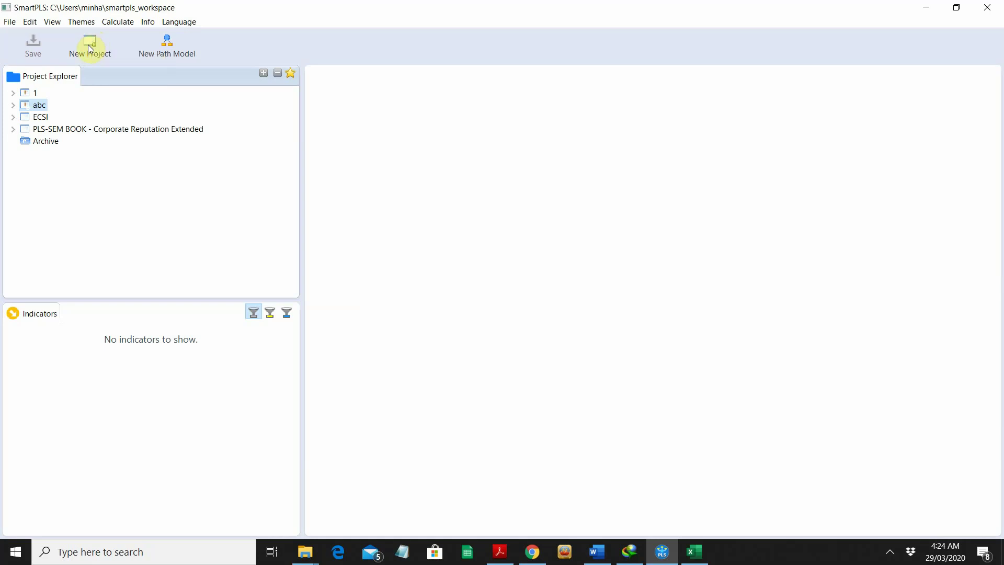
# - Create a new project named sample
pyautogui.click(90, 49)
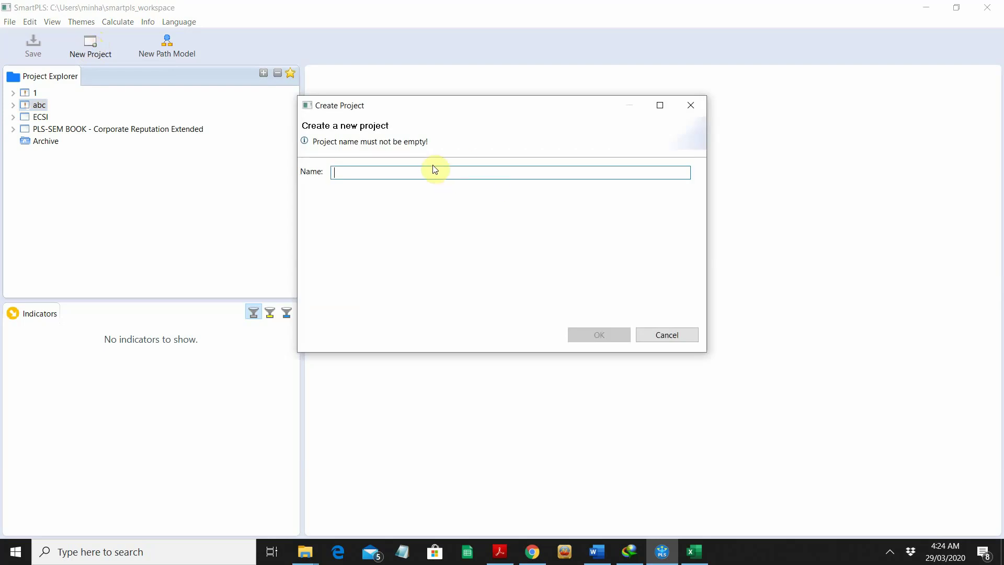
pyautogui.write('sample')
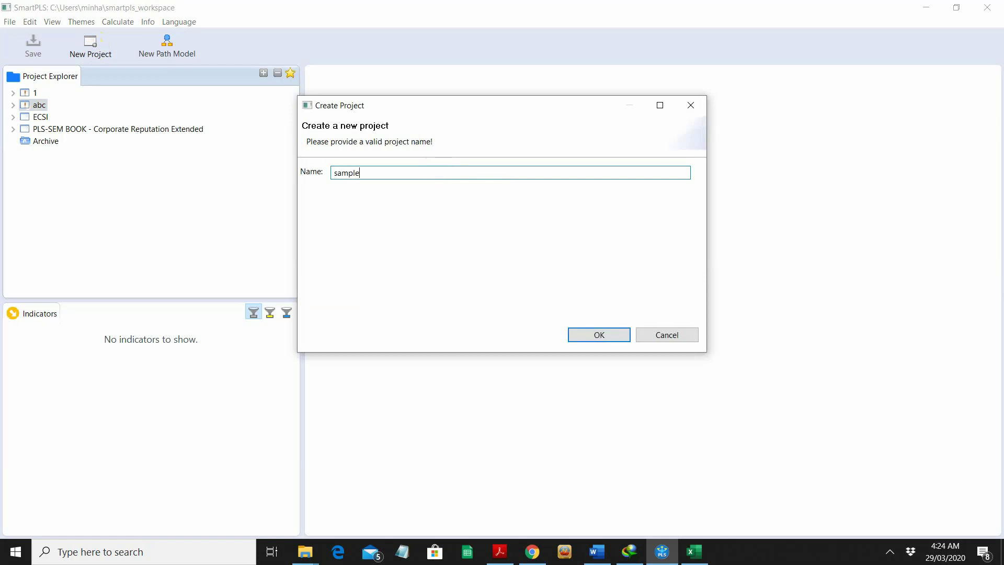
pyautogui.click(594, 338)
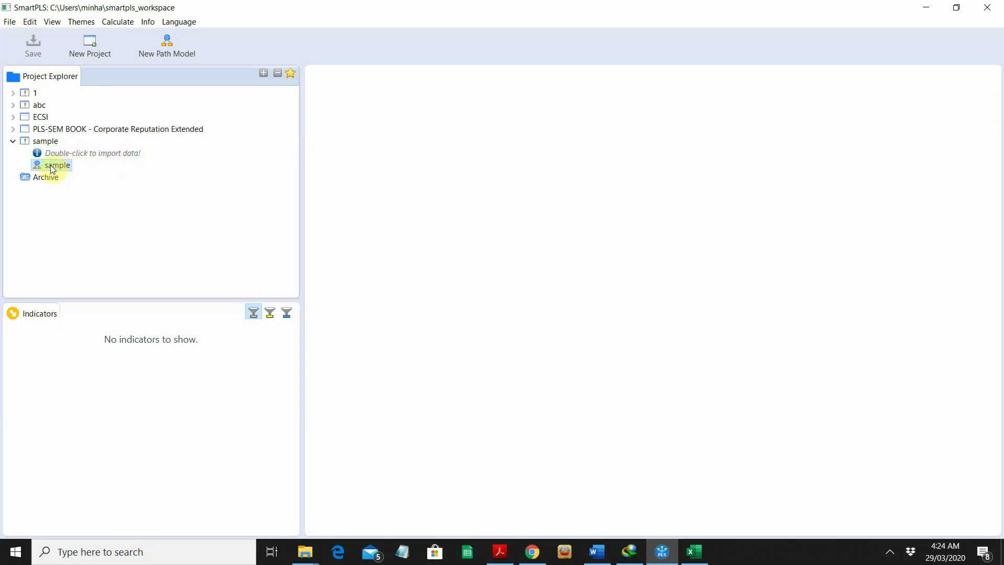
# - Import the data file sample for pls.csv from the Desktop into the sample project, keeping the suggested name
pyautogui.doubleClick(76, 153)
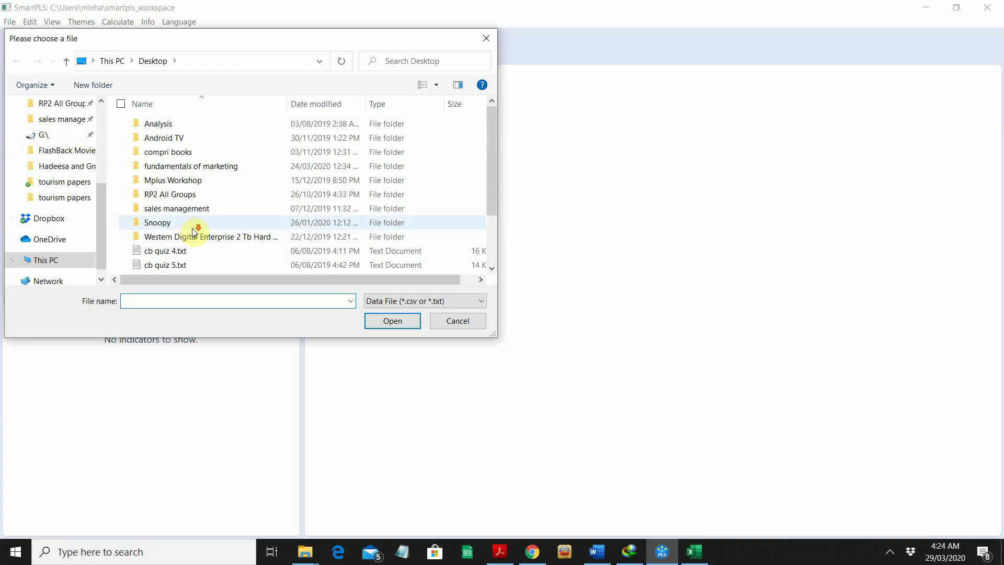
pyautogui.scroll(-2, 192, 228)
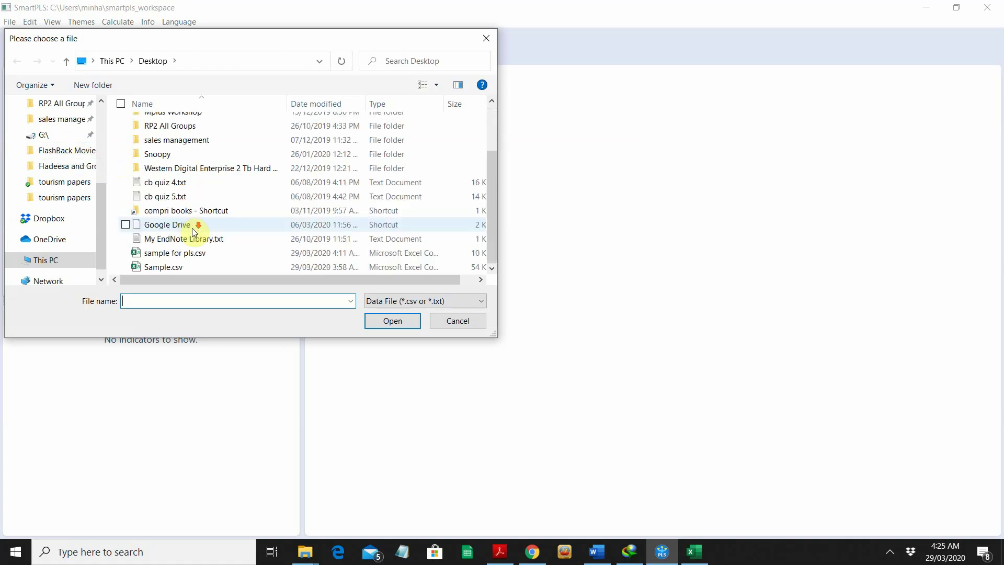
pyautogui.doubleClick(180, 253)
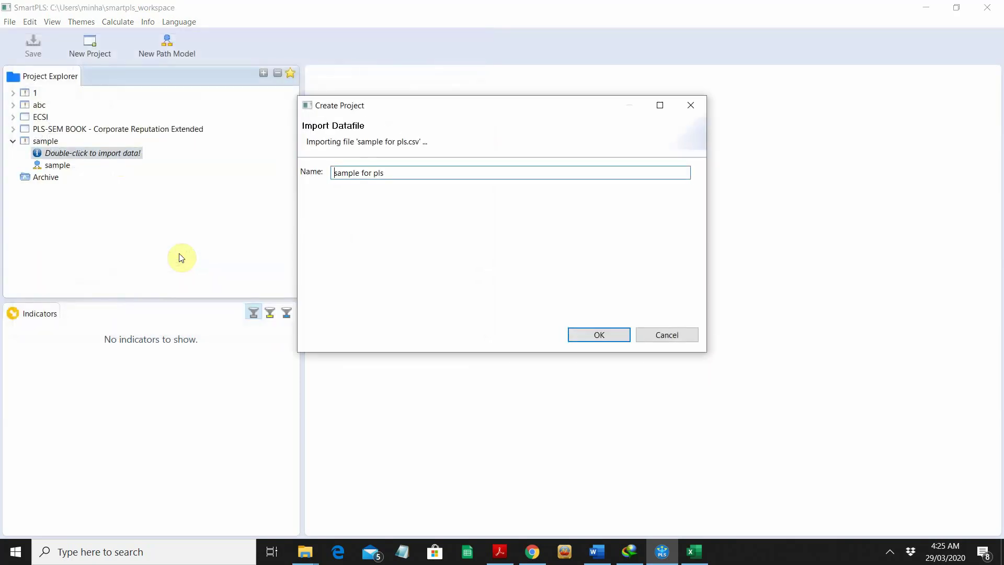
pyautogui.click(614, 340)
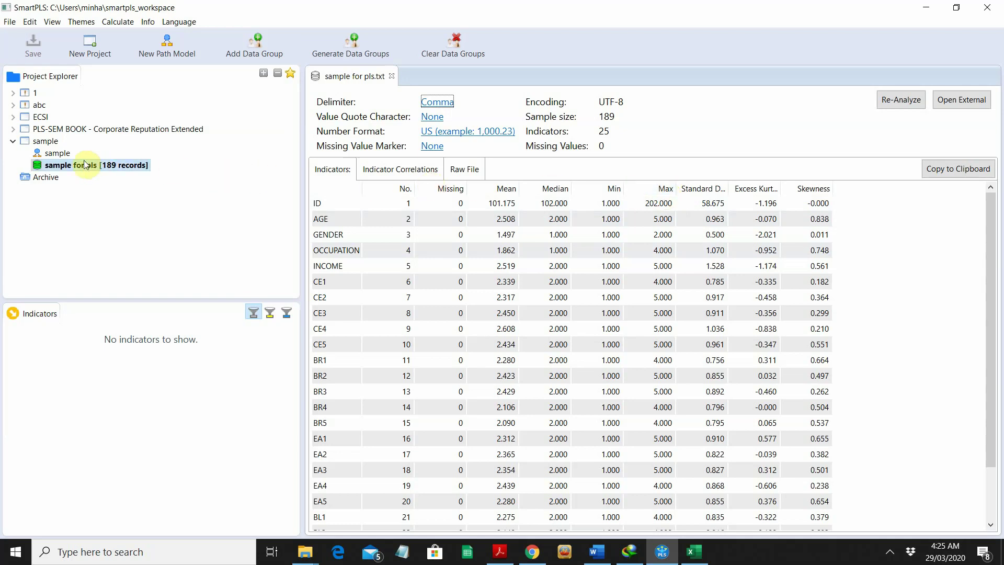
# - Open the sample project's path model and look through its indicator list
pyautogui.click(51, 155)
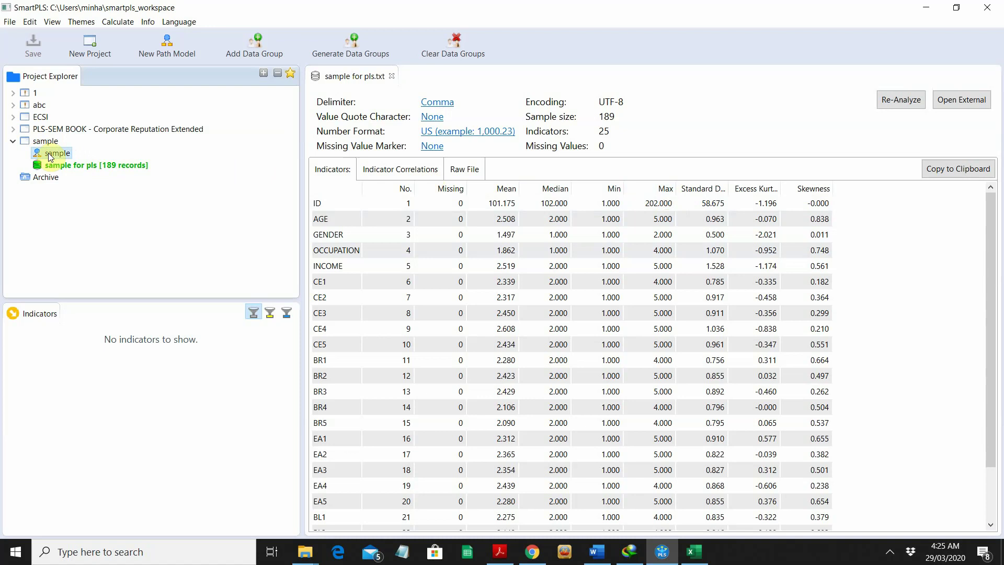
pyautogui.doubleClick(51, 154)
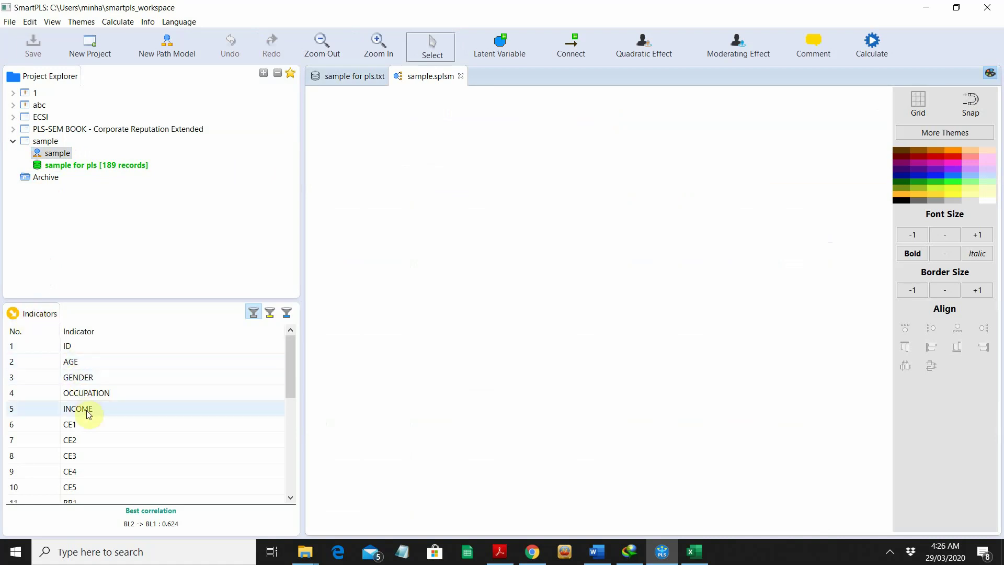
pyautogui.scroll(-1, 89, 414)
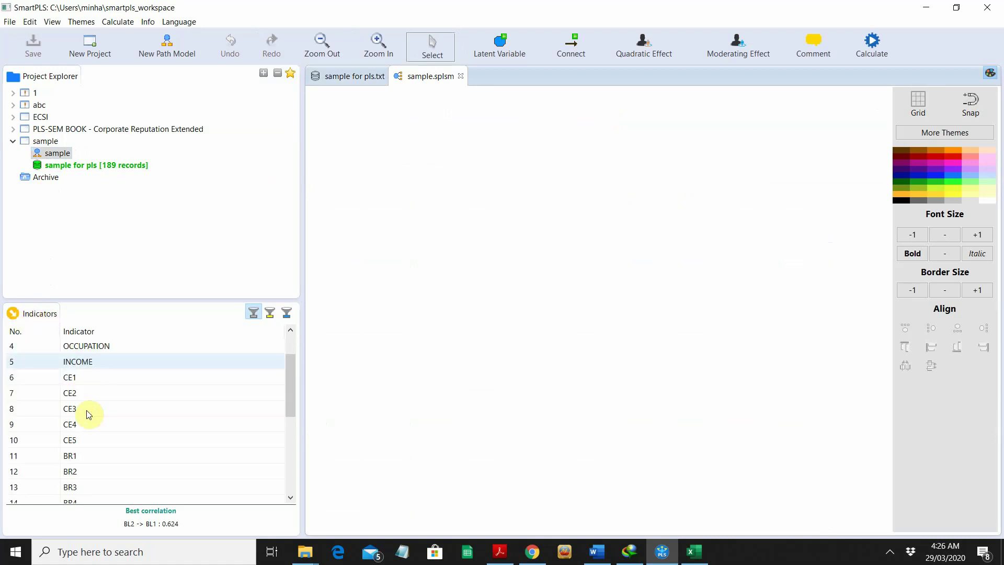
pyautogui.scroll(1, 89, 414)
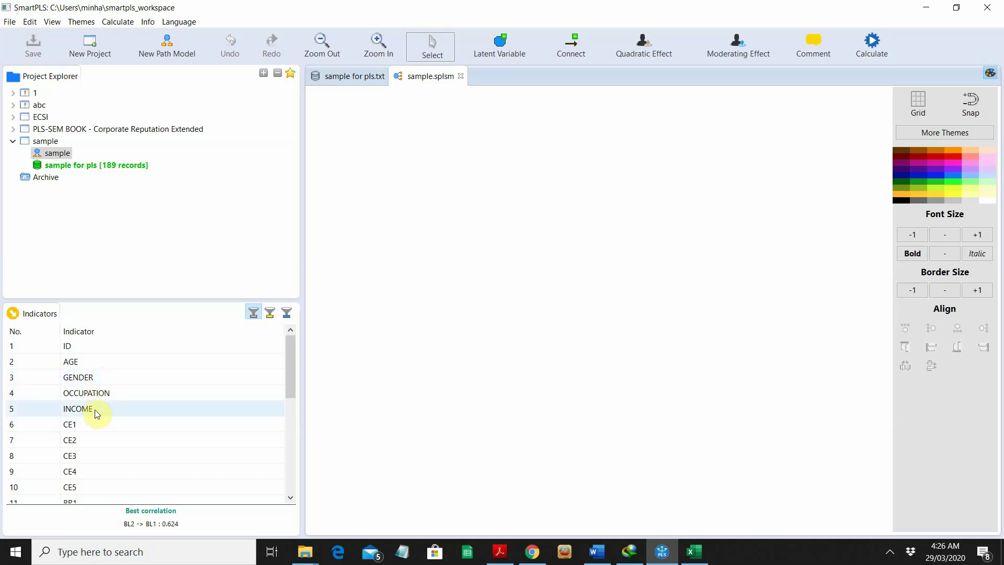
# - Add a latent variable with indicators CE1 to CE5 in the upper-left part of the empty model canvas
pyautogui.click(96, 425)
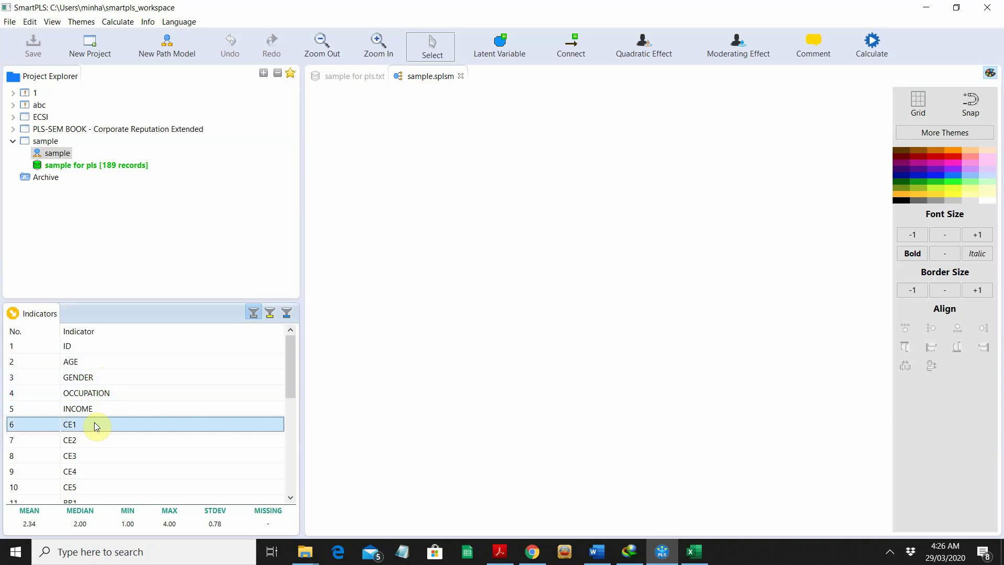
pyautogui.hotkey('shift', 'Down')
pyautogui.hotkey('shift', 'Down')
pyautogui.hotkey('shift', 'Down')
pyautogui.hotkey('shift', 'Down')
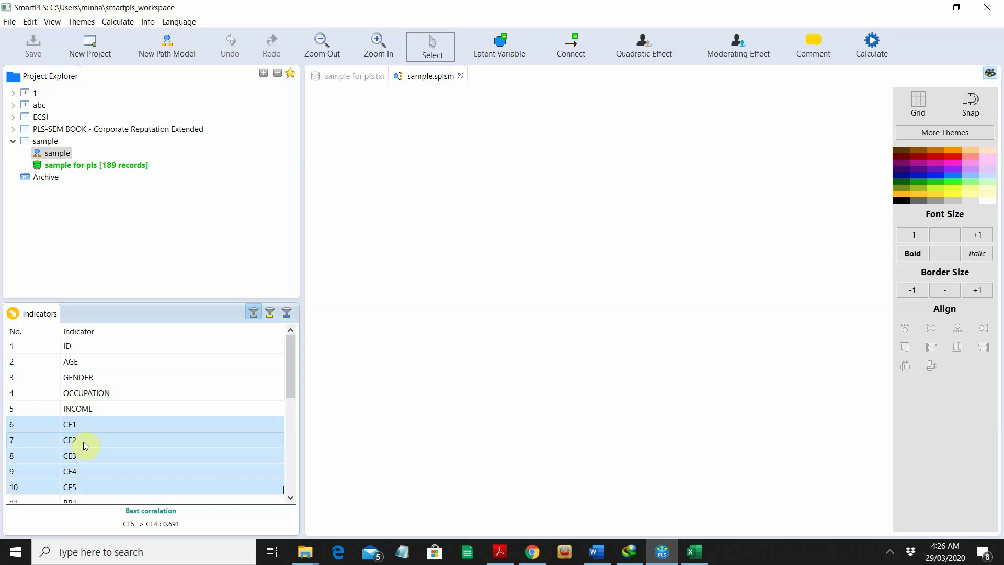
pyautogui.moveTo(84, 441); pyautogui.dragTo(400, 152)
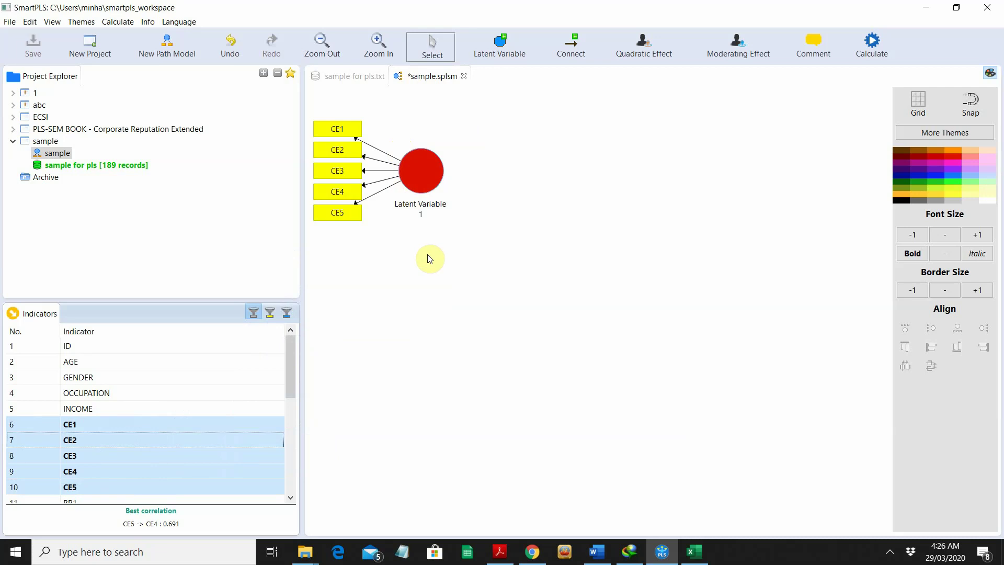
# - Rename the latent variable measured by CE1 to CE5 as CE
pyautogui.rightClick(422, 169)
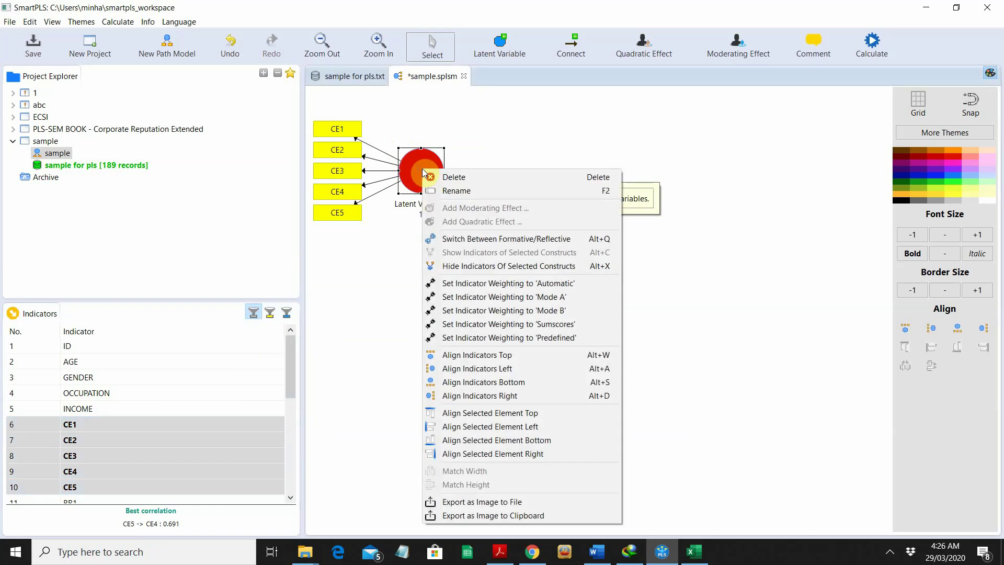
pyautogui.click(445, 191)
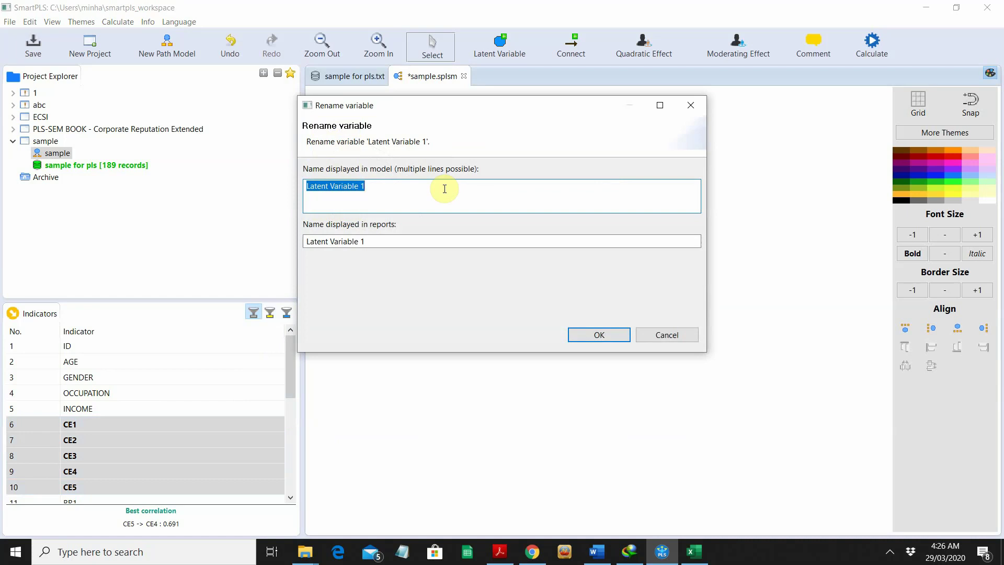
pyautogui.write('CE')
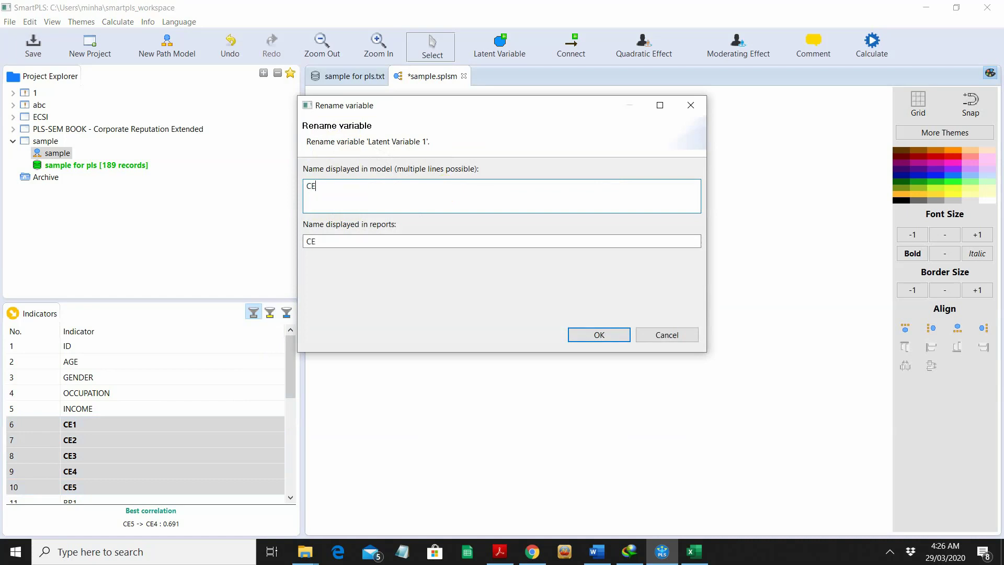
pyautogui.click(606, 340)
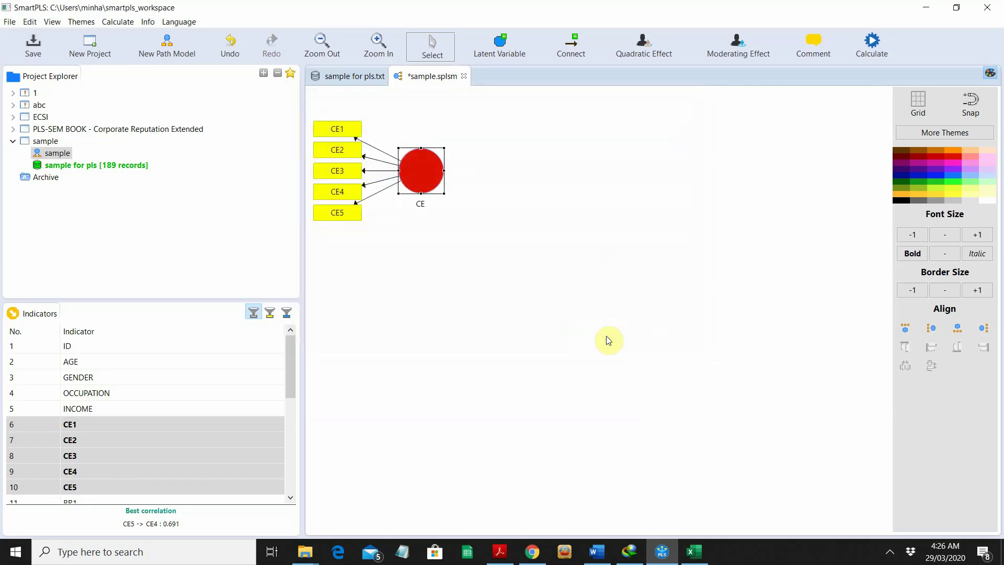
# - Add a second latent variable with indicators BR1 to BR5 below the CE construct
pyautogui.moveTo(293, 375); pyautogui.dragTo(294, 412)
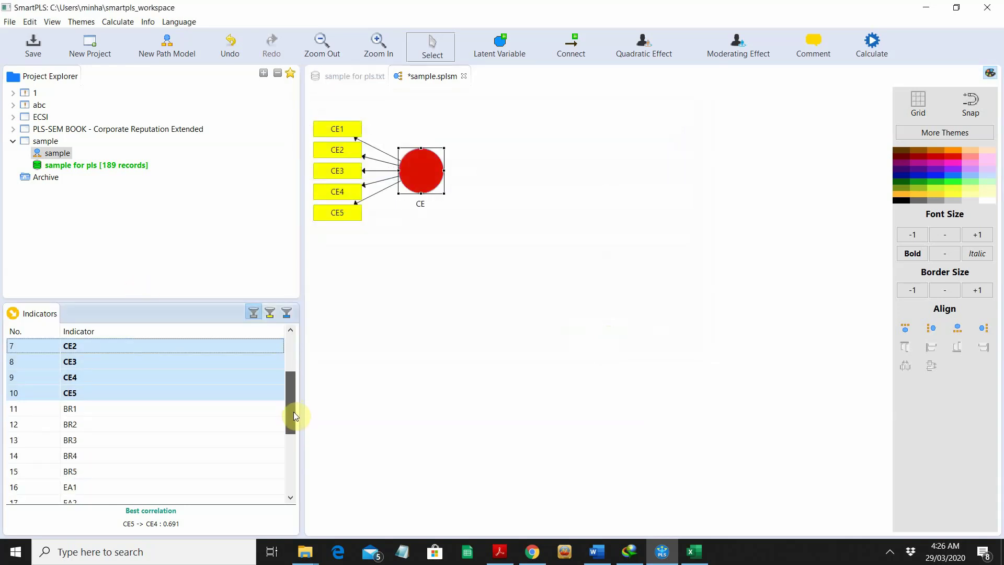
pyautogui.click(200, 411)
pyautogui.hotkey('shift', 'Down')
pyautogui.hotkey('shift', 'Down')
pyautogui.hotkey('shift', 'Down')
pyautogui.hotkey('shift', 'Down')
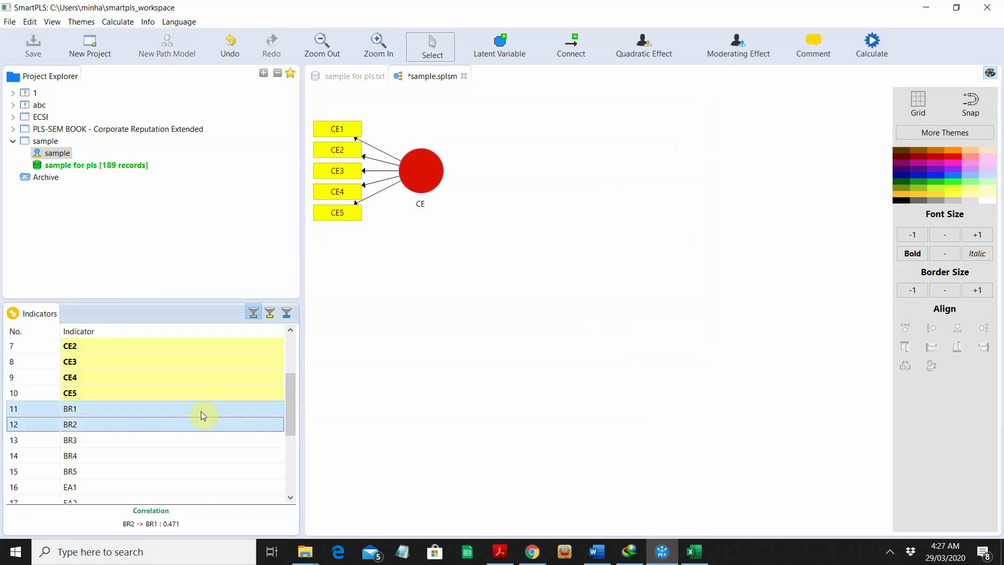
pyautogui.moveTo(127, 423); pyautogui.dragTo(448, 299)
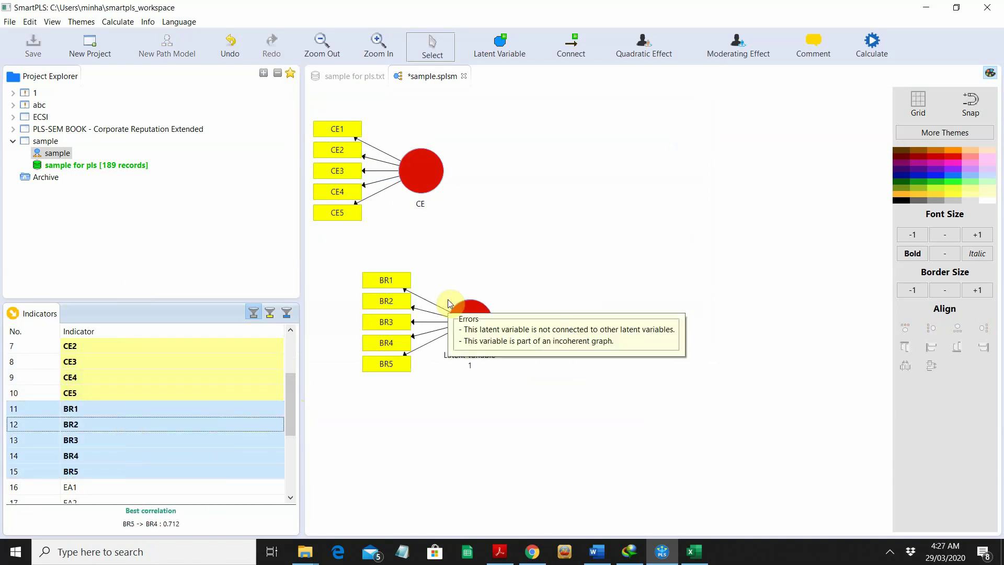
# - Rename the latent variable measured by BR1 to BR5 as BT
pyautogui.rightClick(468, 317)
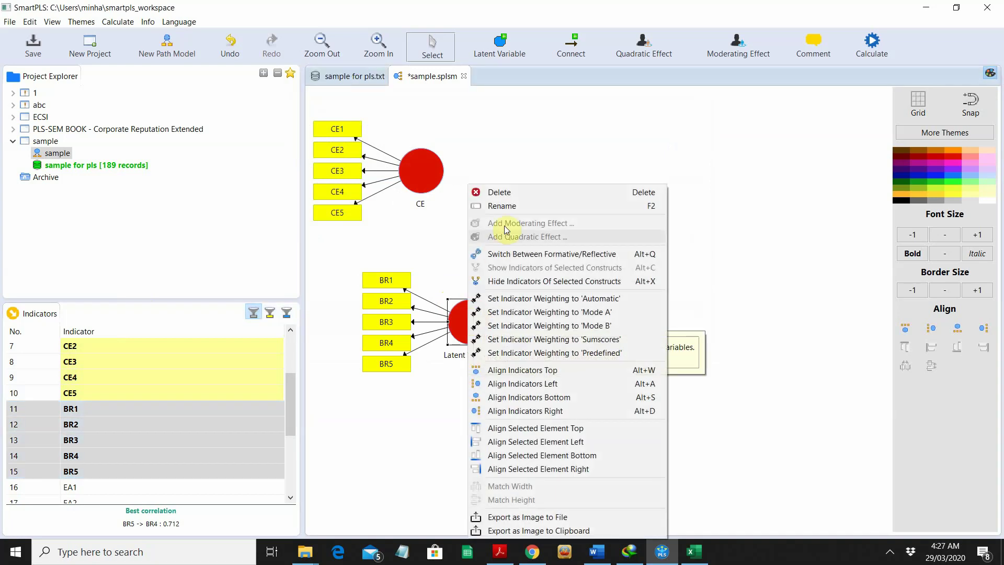
pyautogui.click(514, 204)
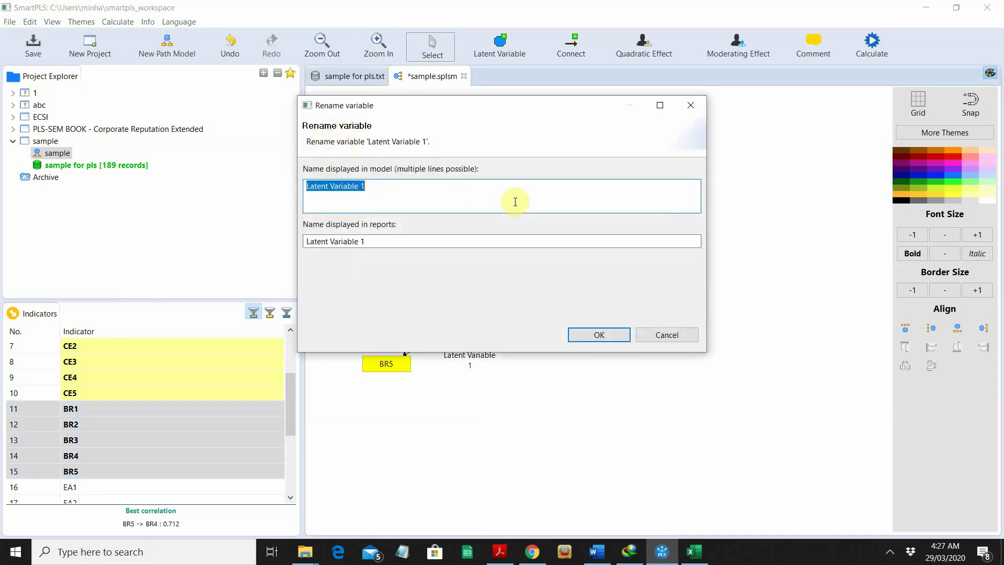
pyautogui.write('BT')
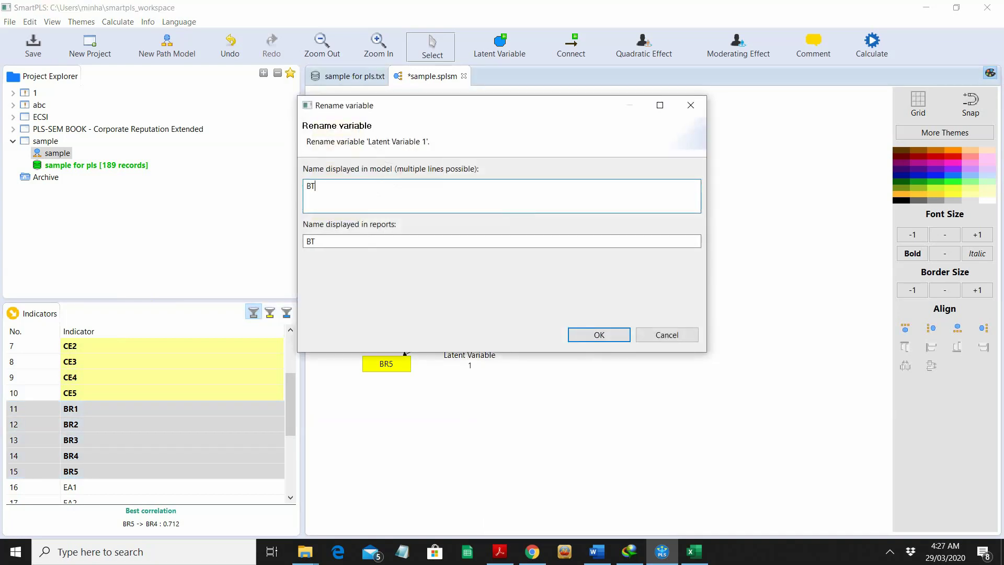
pyautogui.click(603, 338)
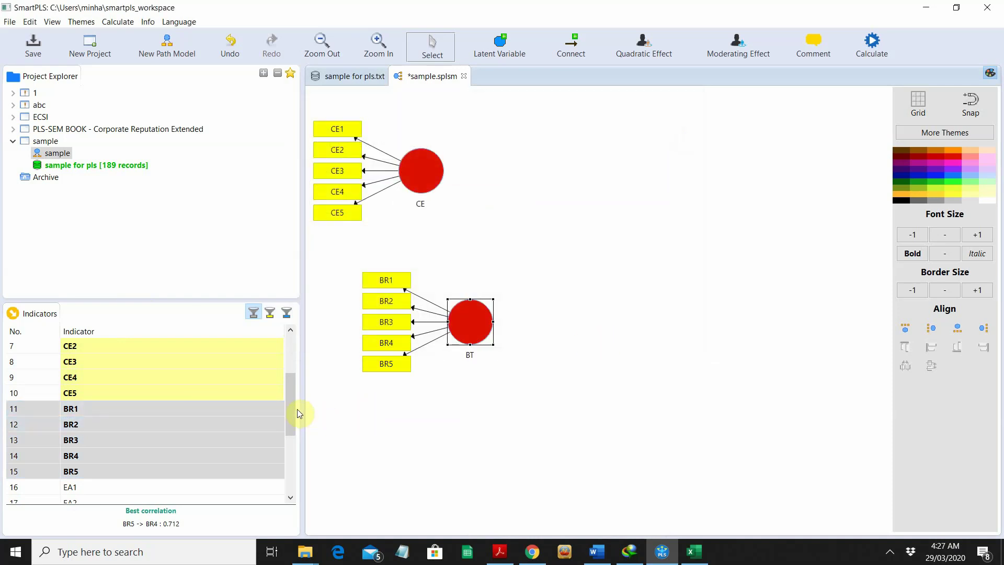
# - Add a third latent variable with indicators EA1 to EA5 to the right of the CE and BT constructs
pyautogui.moveTo(297, 413); pyautogui.dragTo(294, 444)
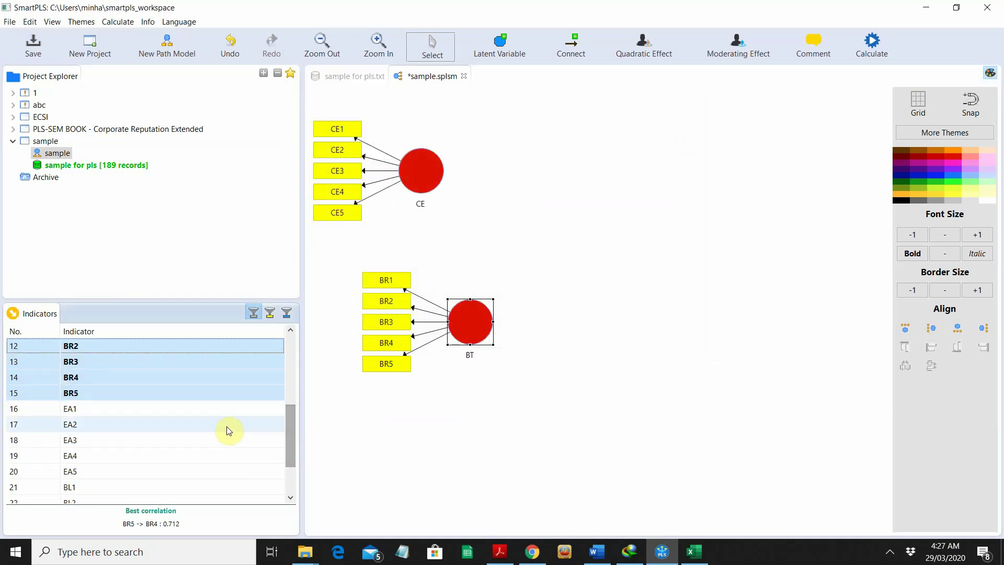
pyautogui.click(228, 413)
pyautogui.hotkey('shift', 'Down')
pyautogui.hotkey('shift', 'Down')
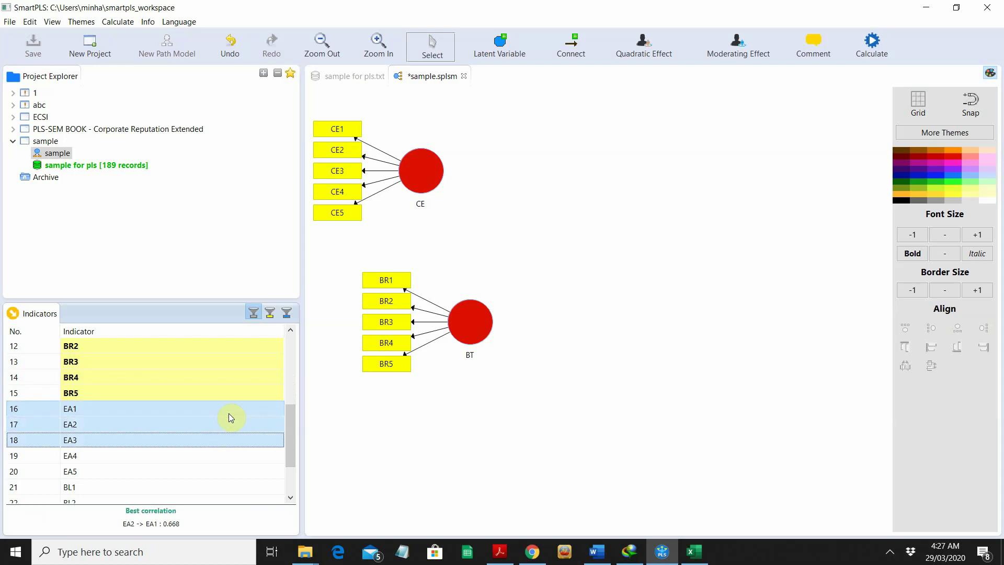
pyautogui.hotkey('shift', 'Down')
pyautogui.hotkey('shift', 'Down')
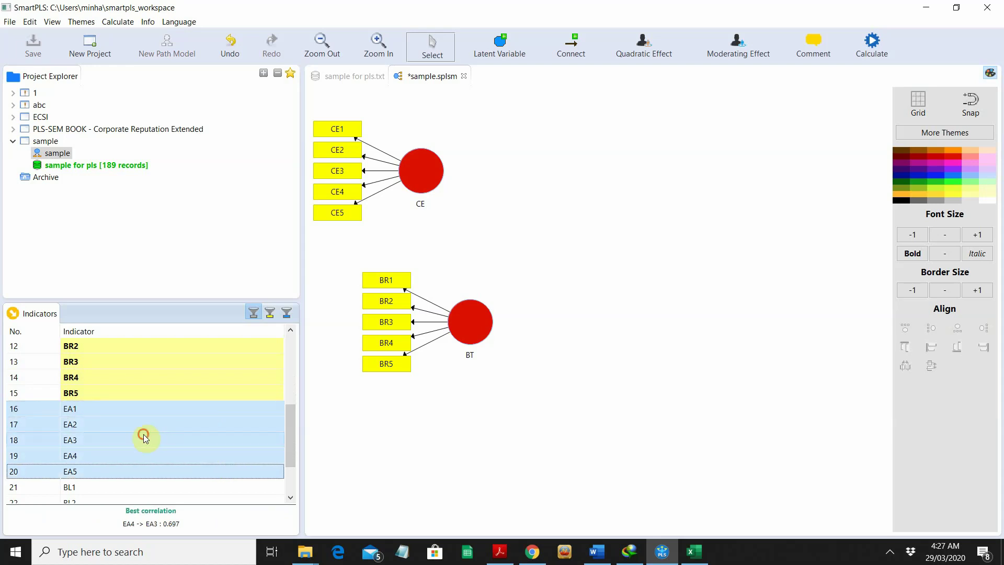
pyautogui.moveTo(144, 434); pyautogui.dragTo(583, 215)
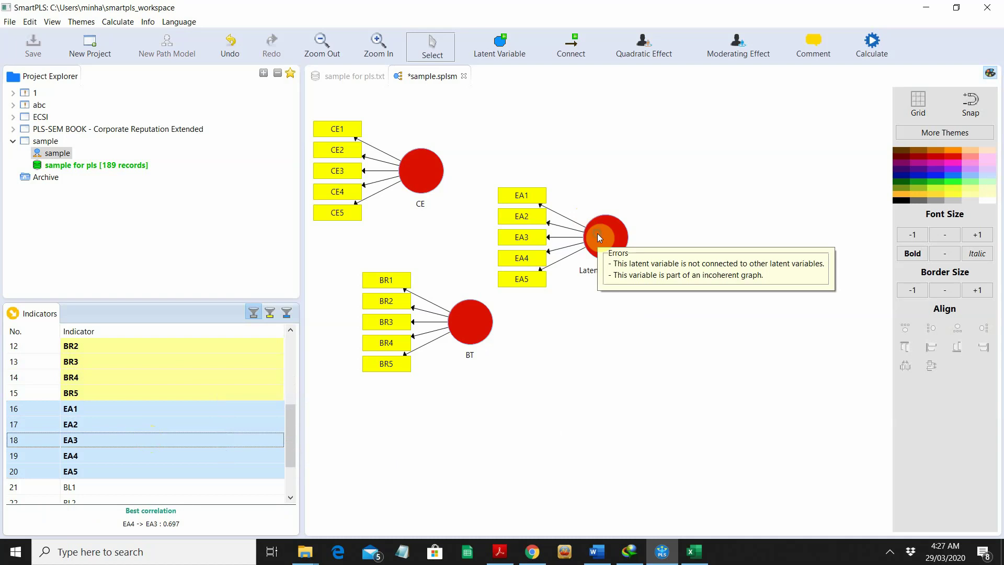
# - Rename the latent variable measured by EA1 to EA5 as EA
pyautogui.rightClick(597, 234)
pyautogui.click(629, 203)
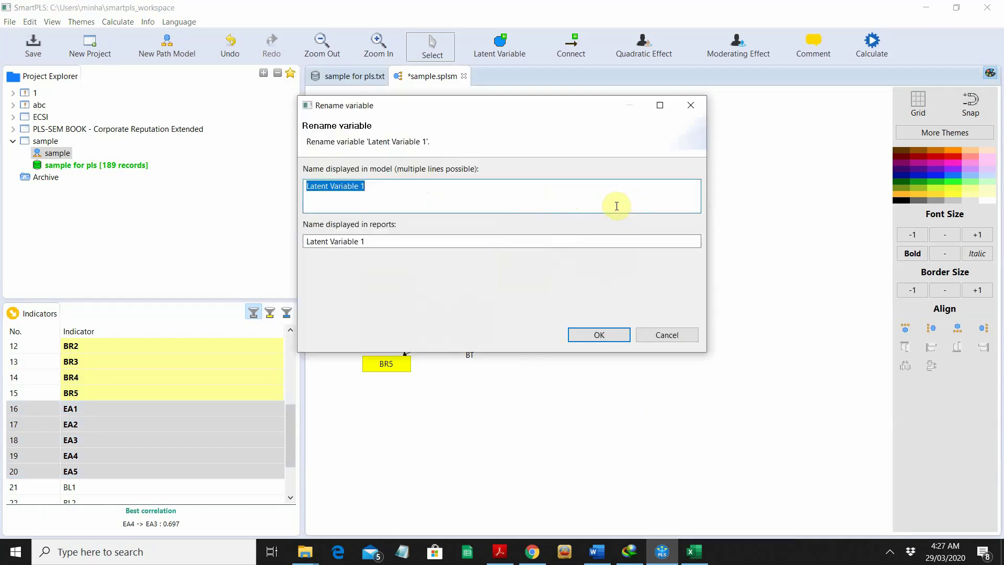
pyautogui.write('E')
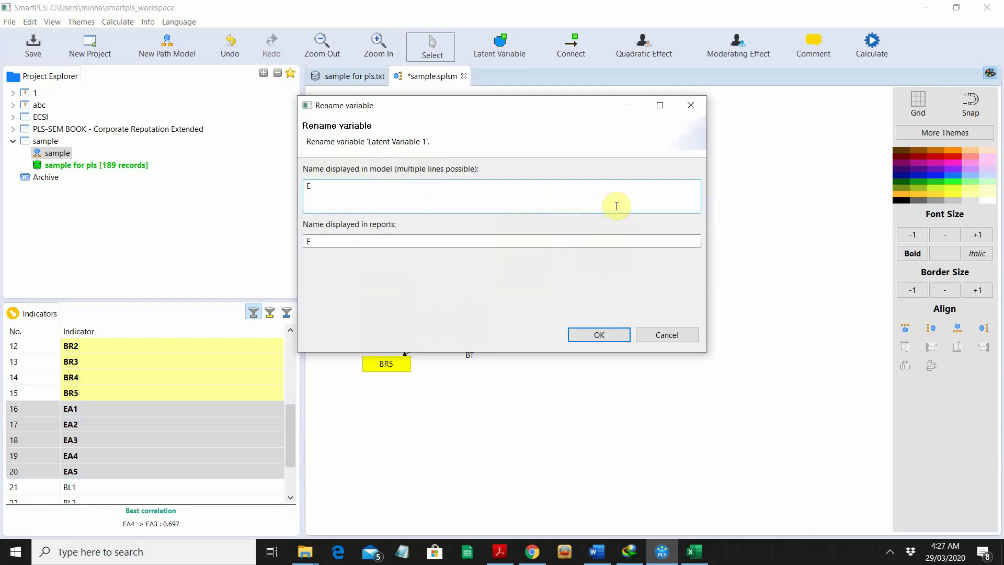
pyautogui.write('M')
pyautogui.press('BackSpace')
pyautogui.write('A')
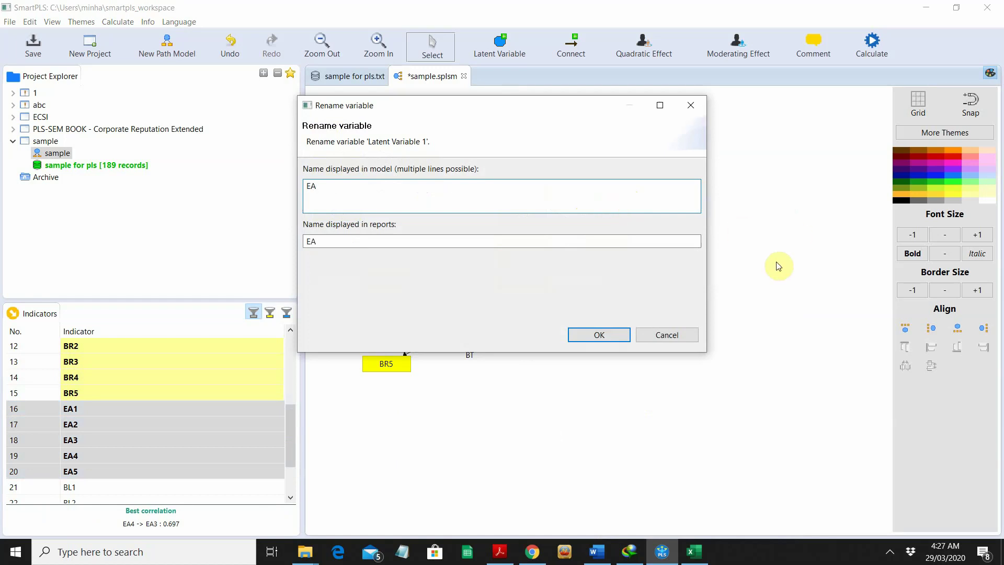
pyautogui.click(612, 334)
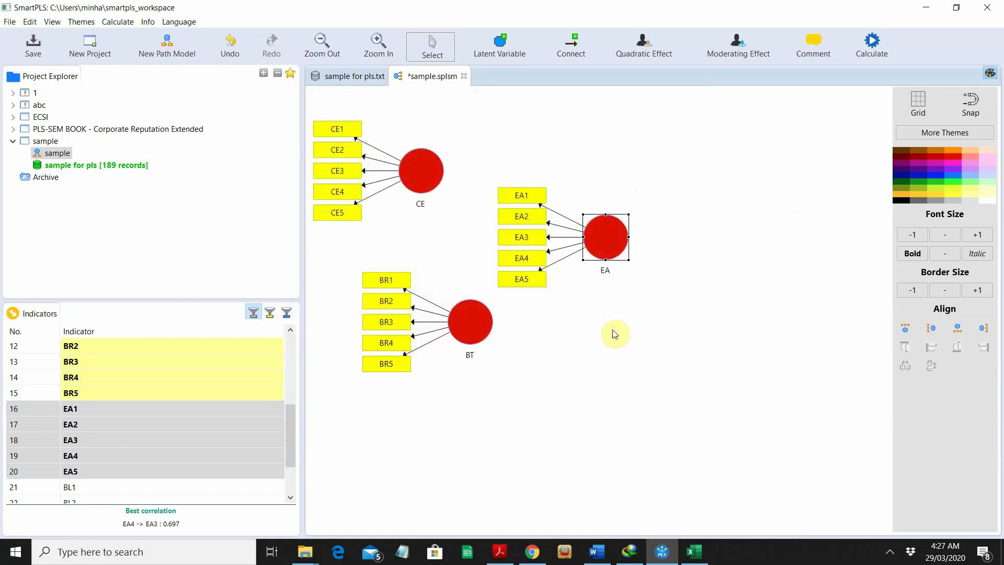
# - Add a fourth latent variable with indicators BL1 to BL5 below and to the right of the EA construct
pyautogui.moveTo(627, 225)
pyautogui.moveTo(293, 431); pyautogui.dragTo(295, 466)
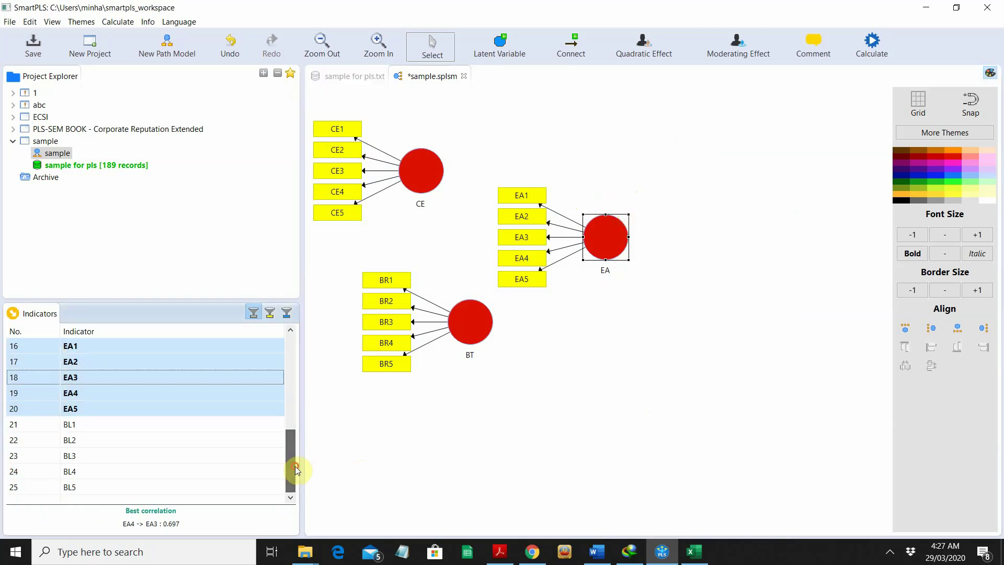
pyautogui.click(161, 425)
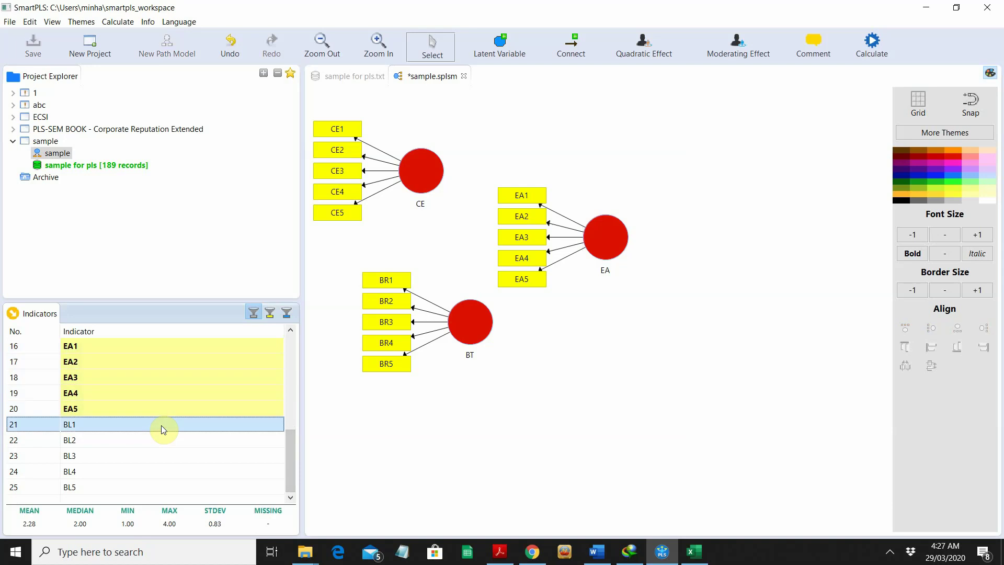
pyautogui.hotkey('shift', 'Down')
pyautogui.hotkey('shift', 'Down')
pyautogui.hotkey('shift', 'Down')
pyautogui.hotkey('shift', 'Down')
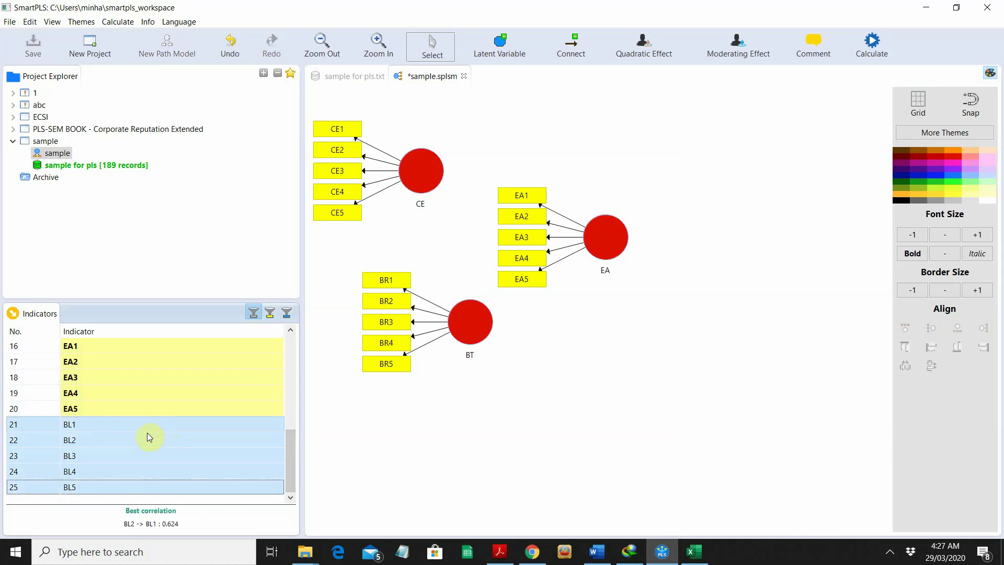
pyautogui.moveTo(149, 437); pyautogui.dragTo(732, 355)
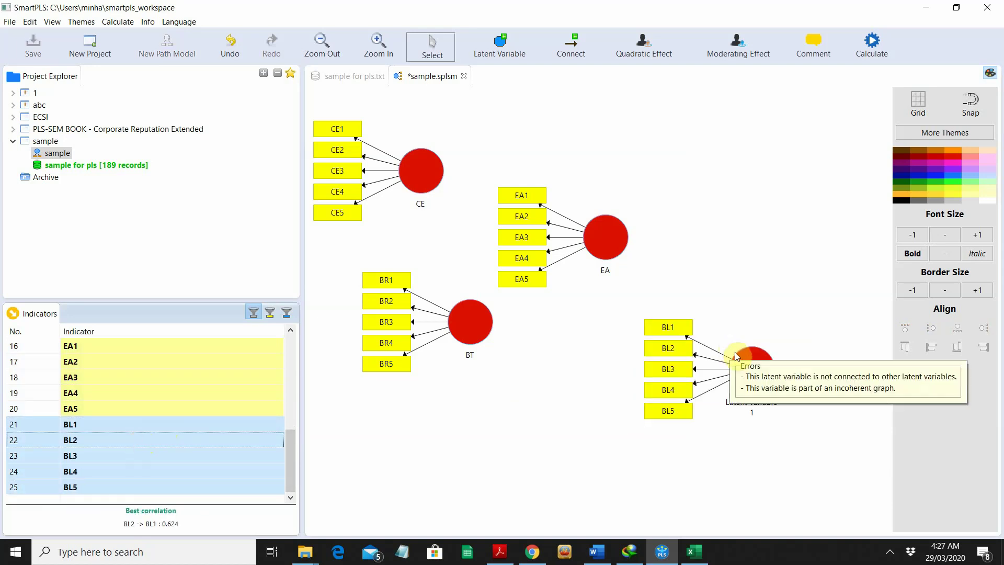
# - Rename the latent variable measured by BL1 to BL5 as BL
pyautogui.rightClick(751, 365)
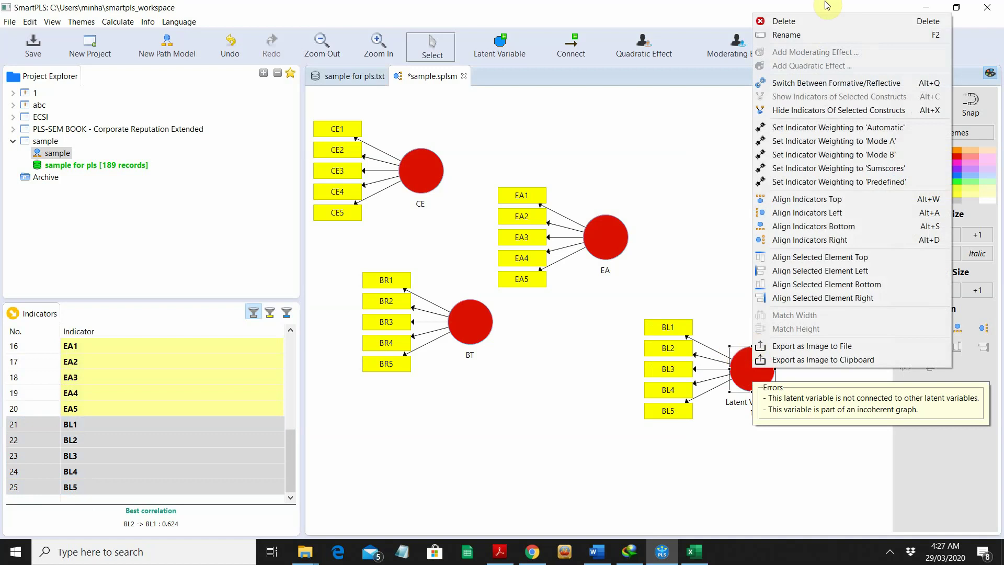
pyautogui.click(795, 36)
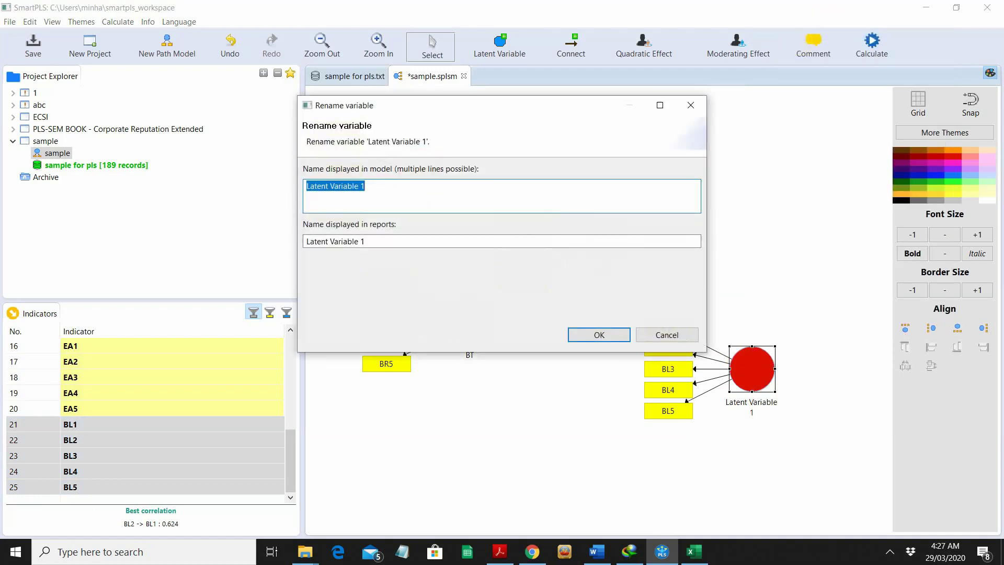
pyautogui.write('BL')
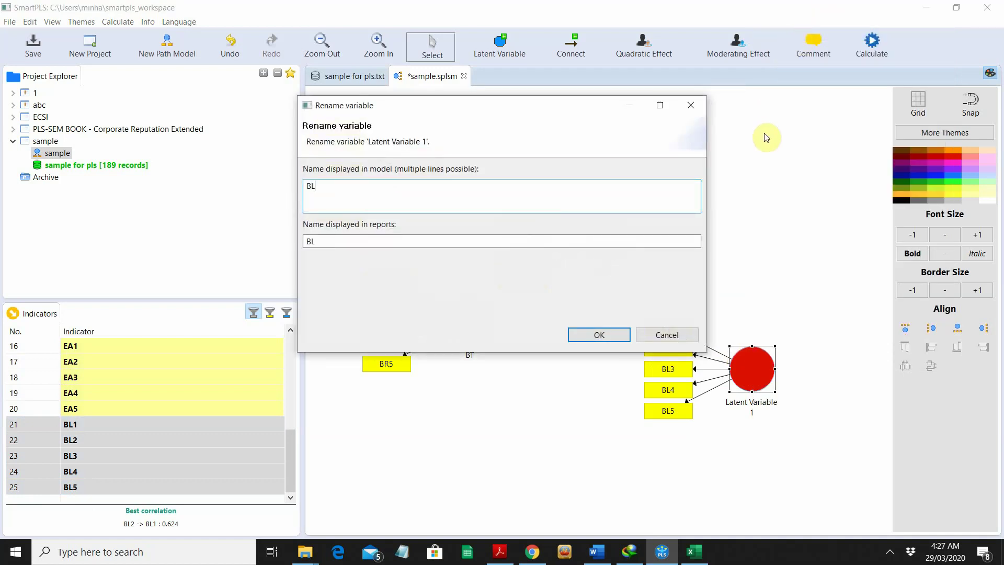
pyautogui.click(591, 339)
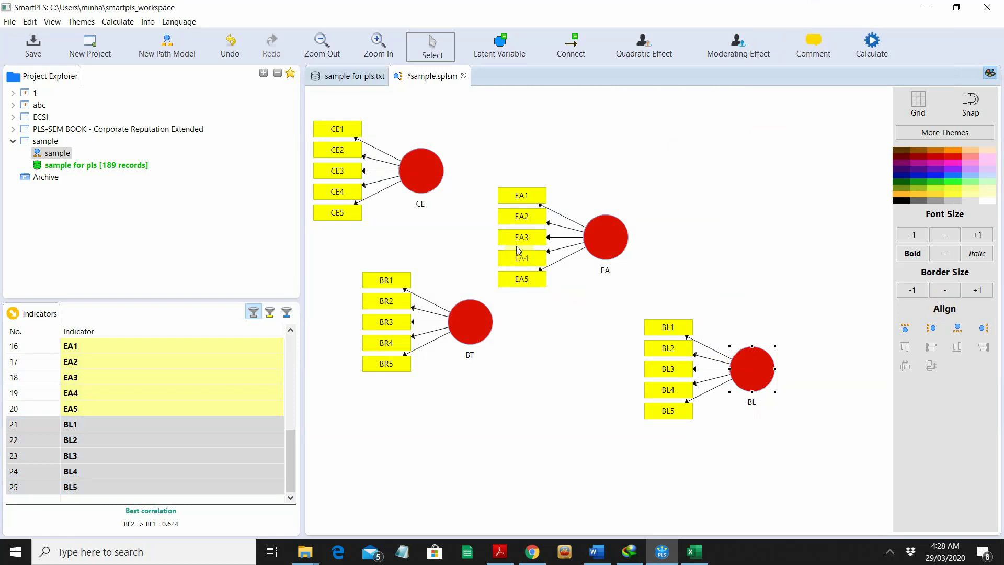
# - Rearrange the model by moving EA up, BT below EA, and CE down to the left between those two constructs
pyautogui.moveTo(481, 316)
pyautogui.moveTo(601, 237); pyautogui.dragTo(590, 143)
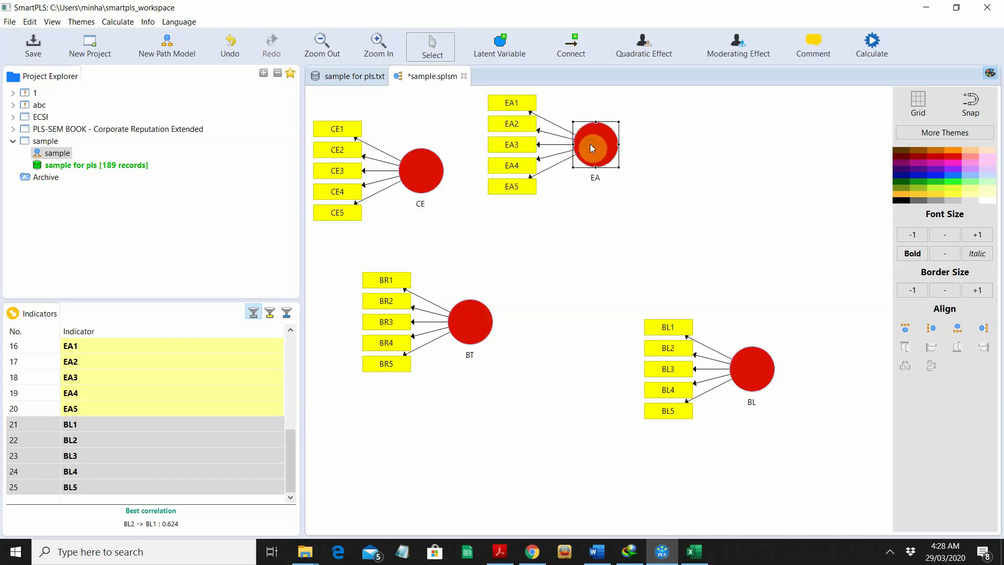
pyautogui.moveTo(466, 335); pyautogui.dragTo(566, 311)
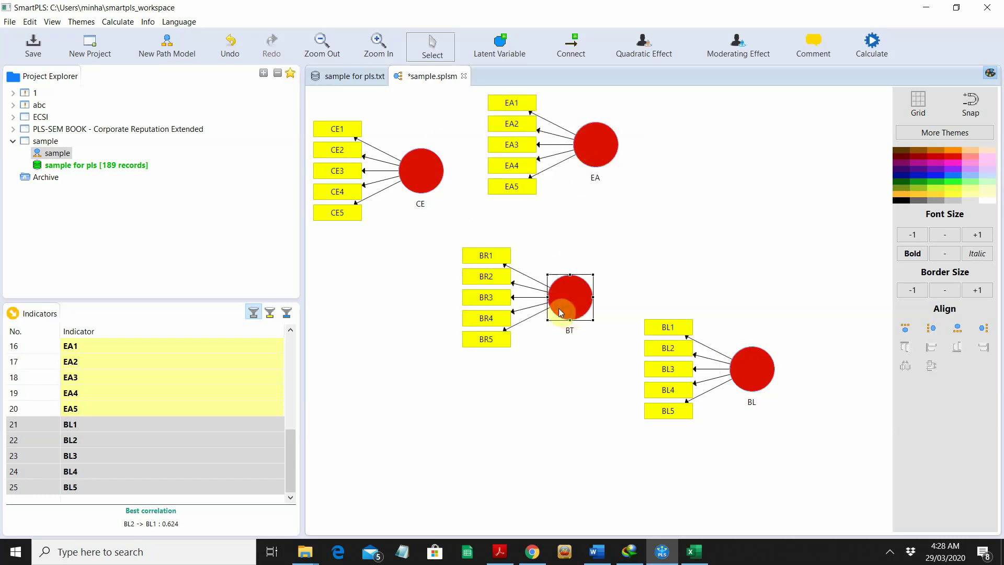
pyautogui.moveTo(430, 196); pyautogui.dragTo(414, 263)
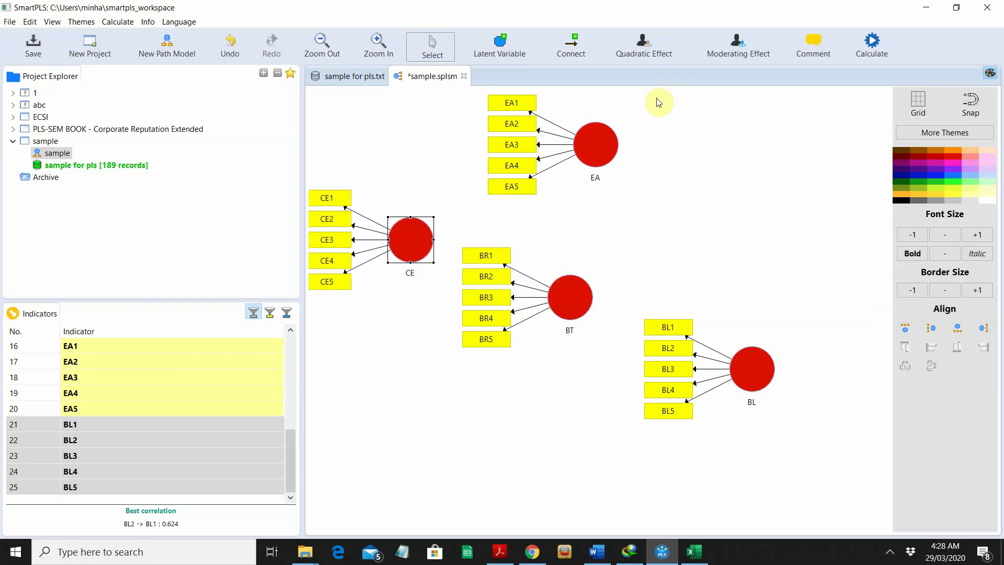
# - Place BT directly beneath EA and move BL up to the right of them, about midway between their heights
pyautogui.click(576, 296)
pyautogui.moveTo(578, 318); pyautogui.dragTo(608, 334)
pyautogui.moveTo(751, 371); pyautogui.dragTo(751, 267)
pyautogui.moveTo(752, 216); pyautogui.dragTo(751, 218)
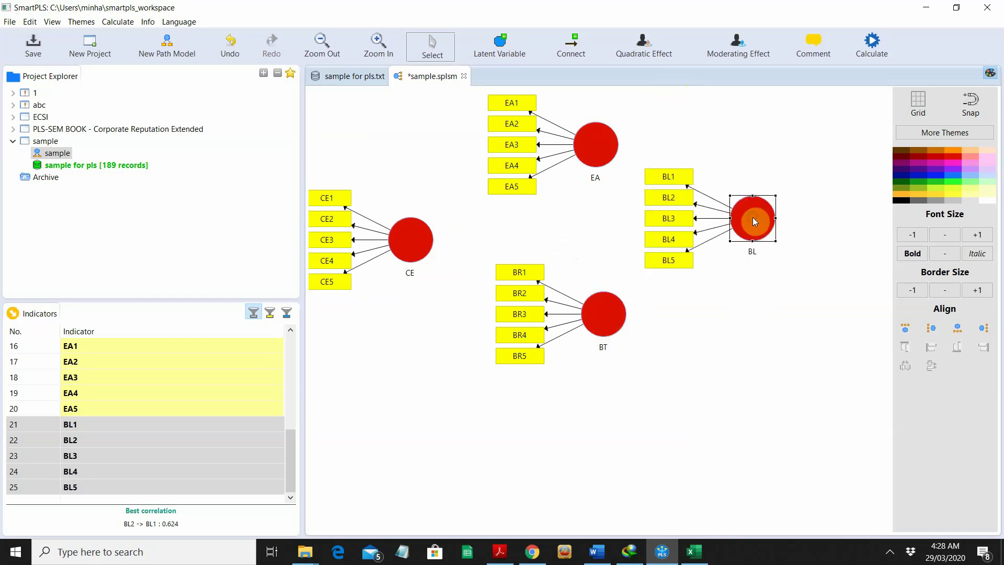
pyautogui.moveTo(600, 315); pyautogui.dragTo(594, 316)
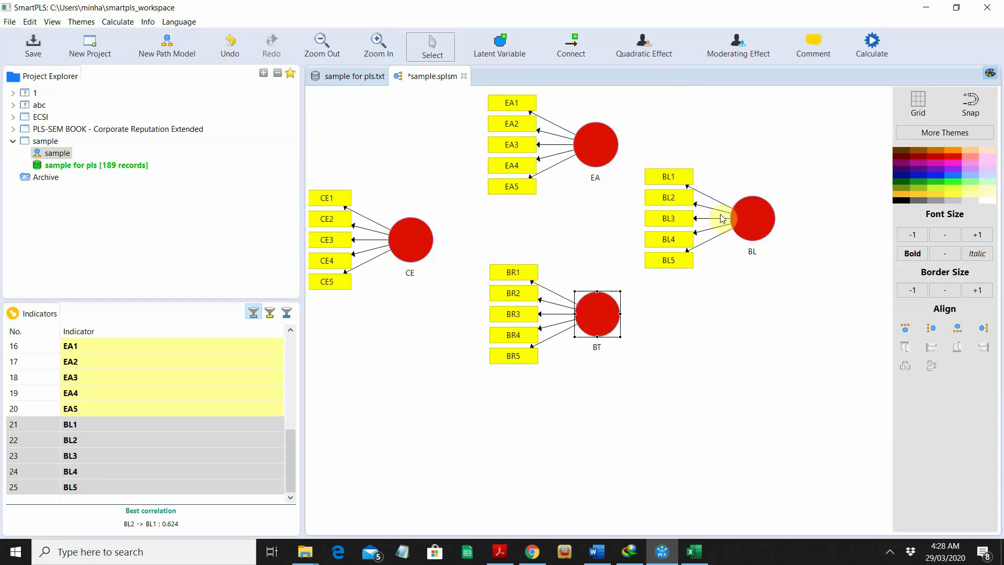
pyautogui.click(761, 227)
pyautogui.moveTo(761, 231); pyautogui.dragTo(761, 231)
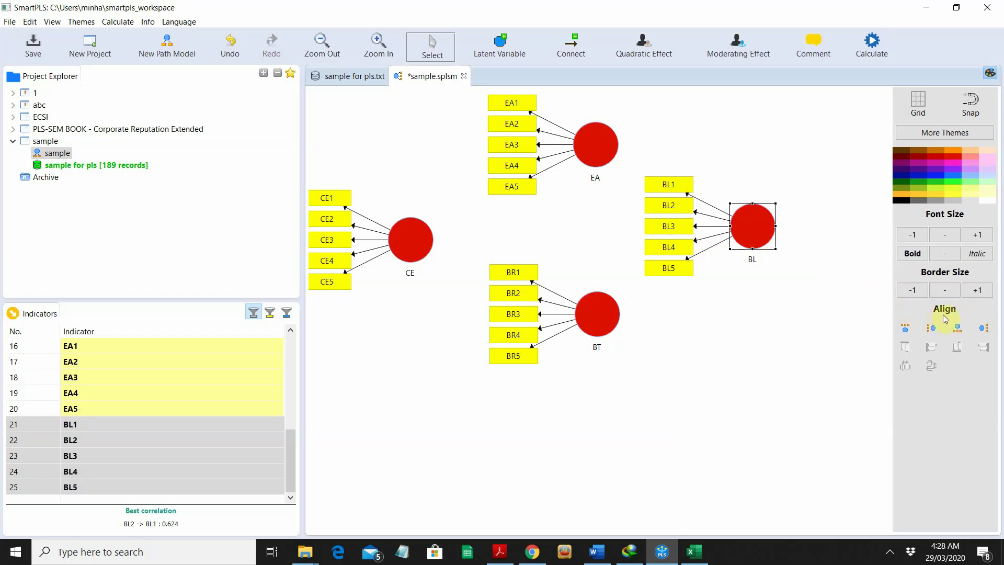
# - Try different alignments for the BL construct's indicators, finishing with BL1 to BL5 on its right side
pyautogui.click(905, 332)
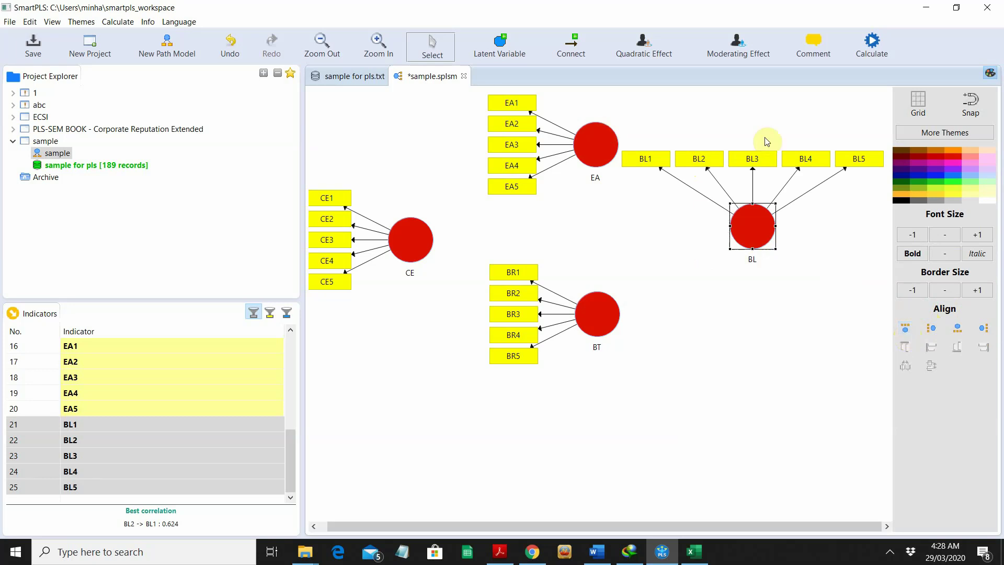
pyautogui.click(937, 329)
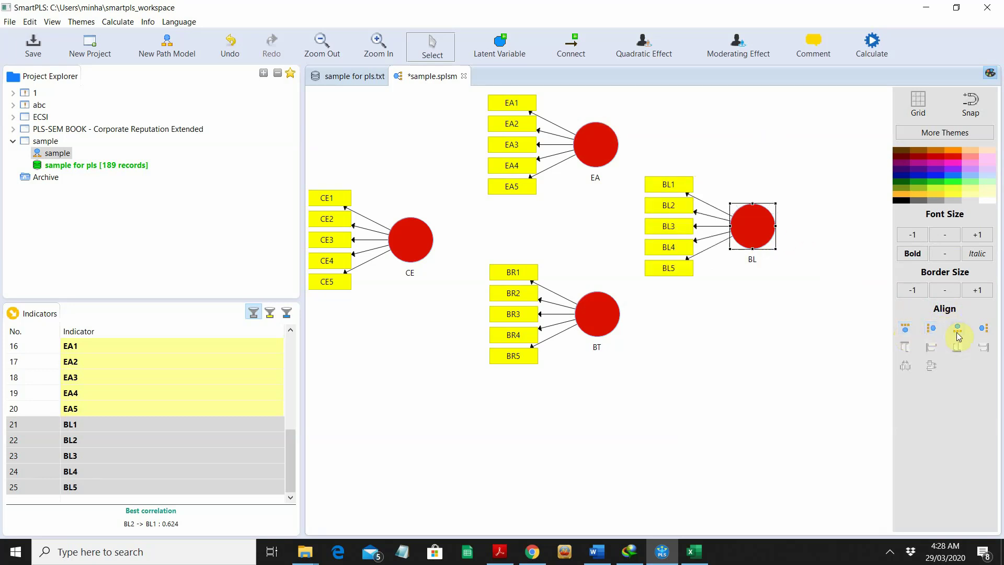
pyautogui.click(958, 333)
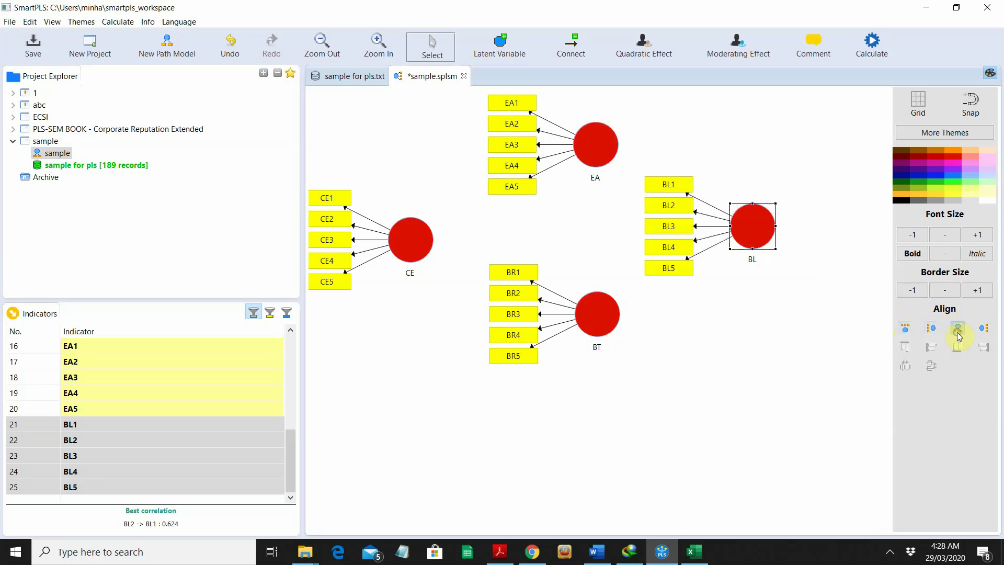
pyautogui.click(983, 333)
# - Move BL closer to EA and BT, and shift CE slightly up and right until it is level with BL
pyautogui.click(744, 233)
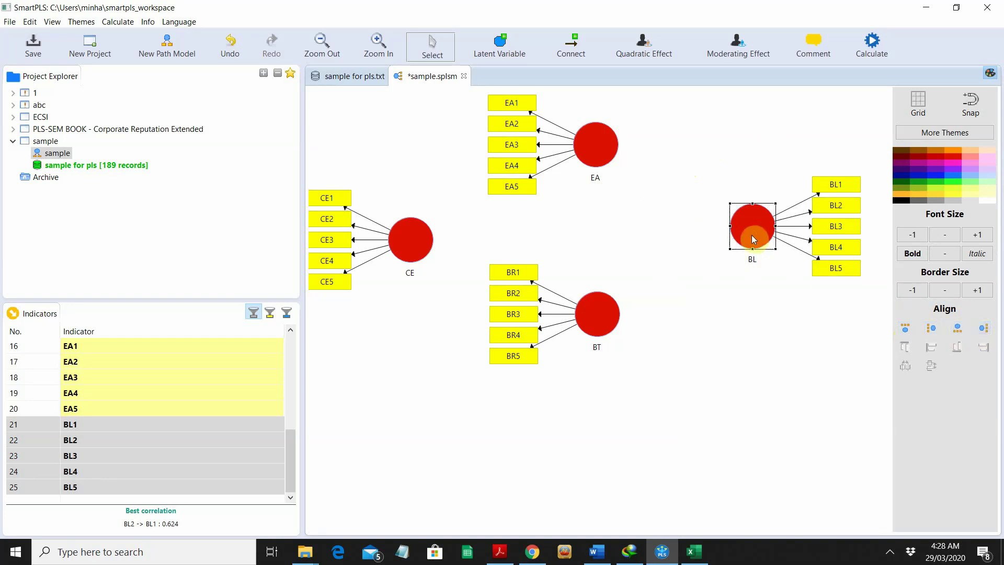
pyautogui.moveTo(753, 238); pyautogui.dragTo(701, 235)
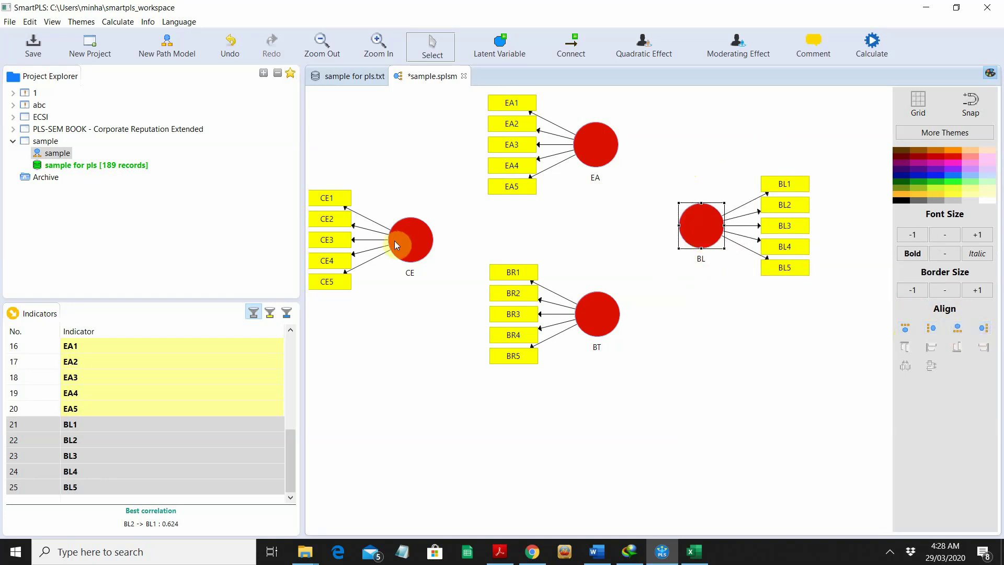
pyautogui.moveTo(396, 245); pyautogui.dragTo(423, 232)
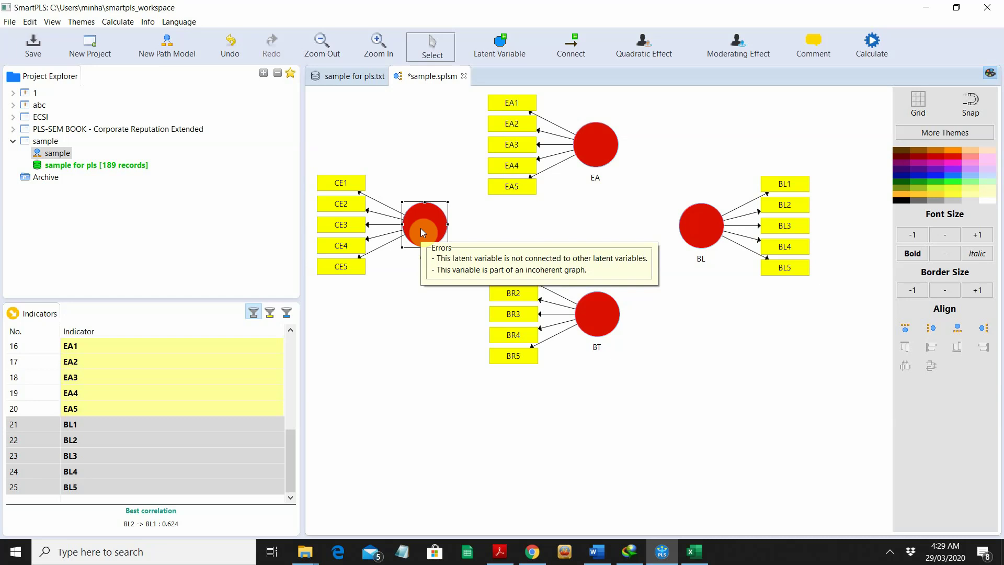
# - Connect the CE construct to EA and to BT with structural paths
pyautogui.click(573, 55)
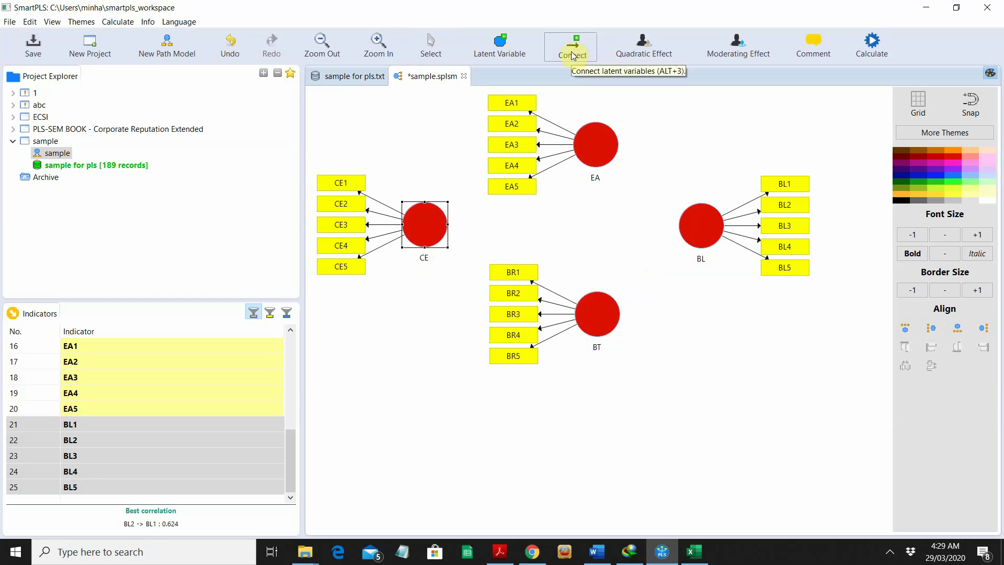
pyautogui.click(434, 222)
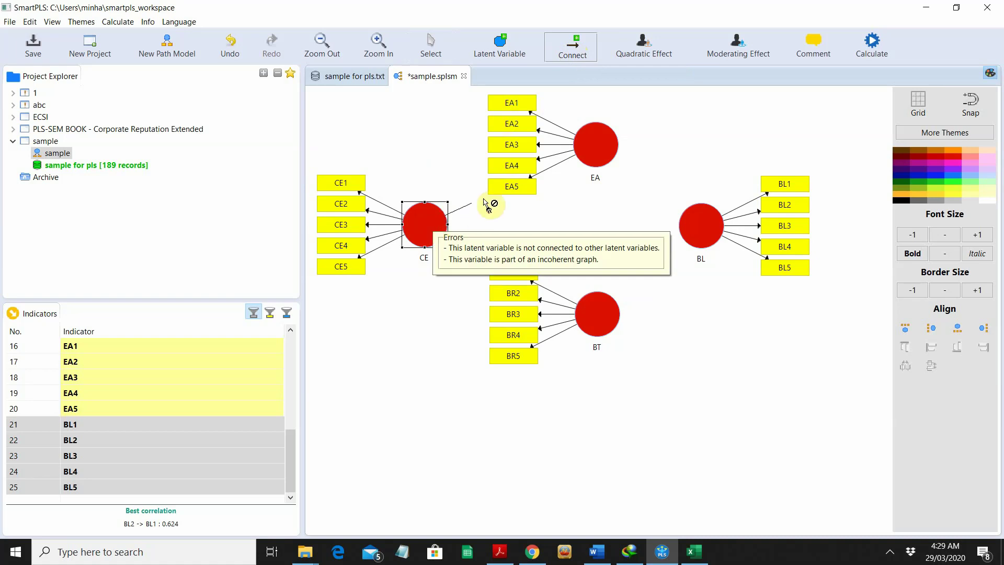
pyautogui.click(594, 154)
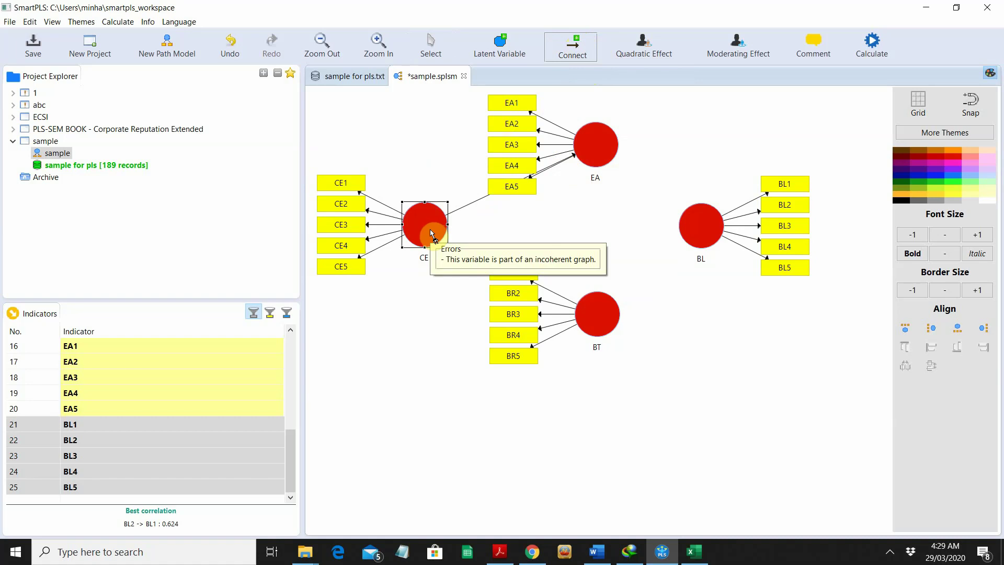
pyautogui.click(430, 230)
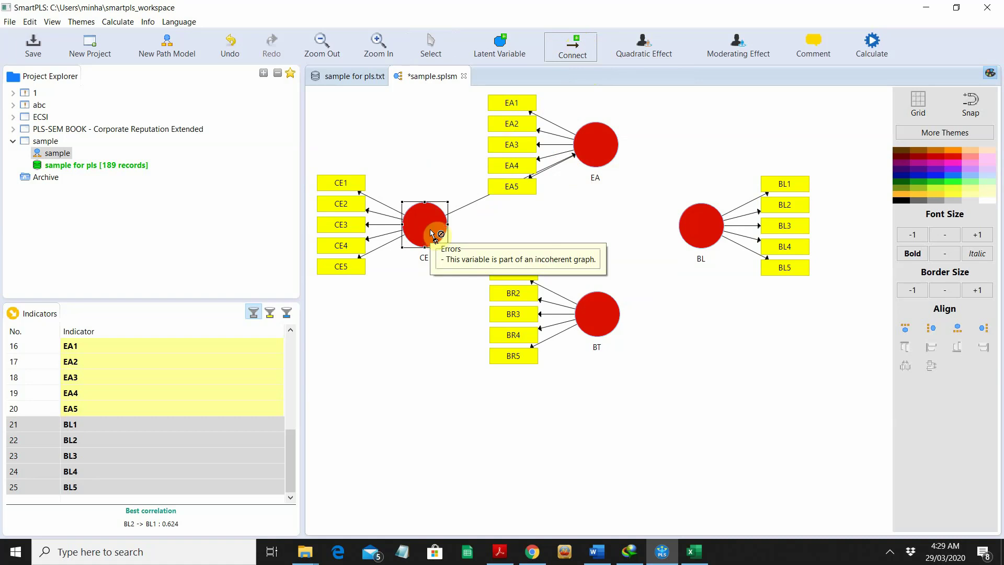
pyautogui.click(591, 309)
# - Draw structural paths from EA to BL and from BT to BL
pyautogui.click(611, 156)
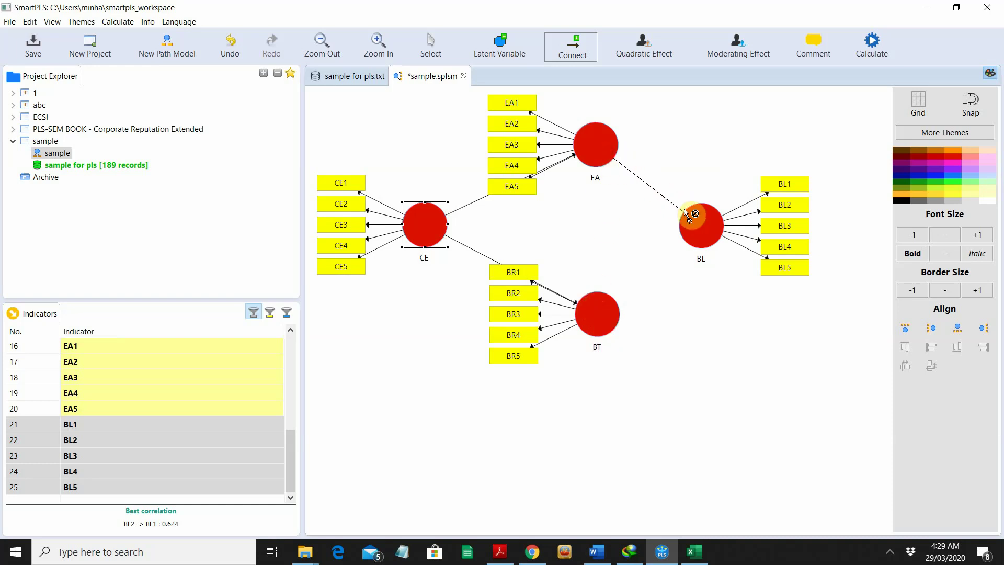
pyautogui.click(698, 219)
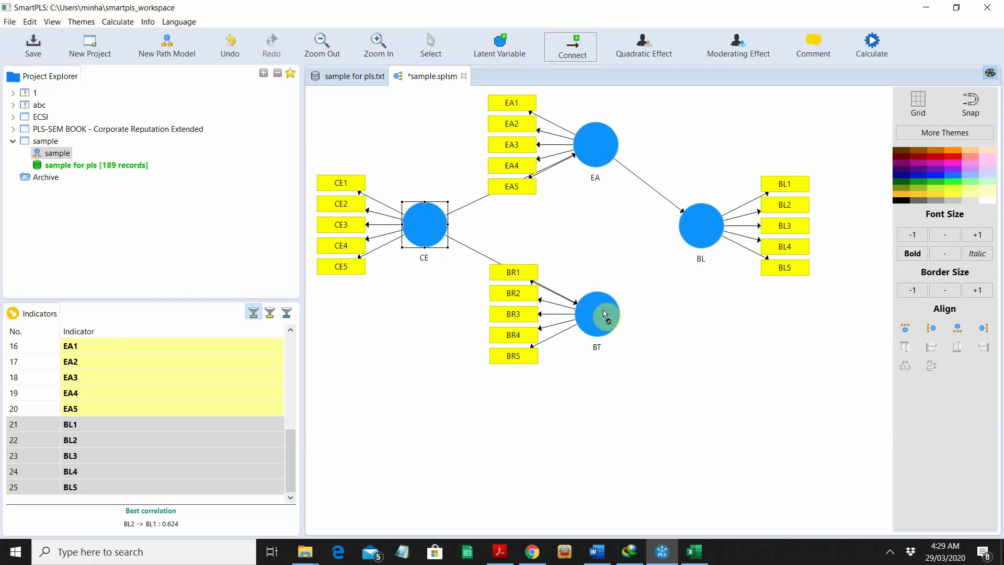
pyautogui.click(604, 314)
pyautogui.click(701, 236)
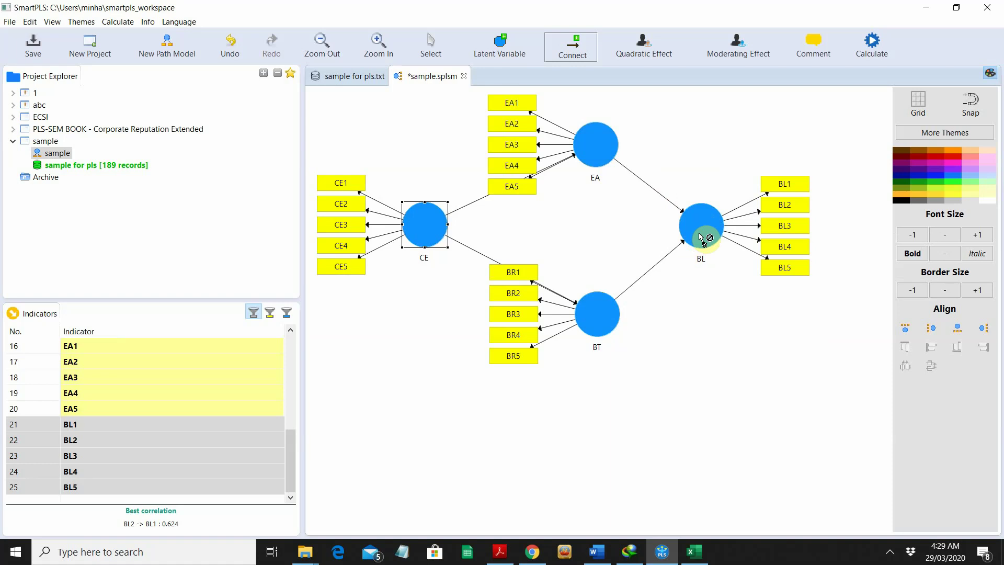
# - Run the PLS Algorithm with path weighting, 300 maximum iterations and stop criterion 7, opening the full report after calculation
pyautogui.click(876, 44)
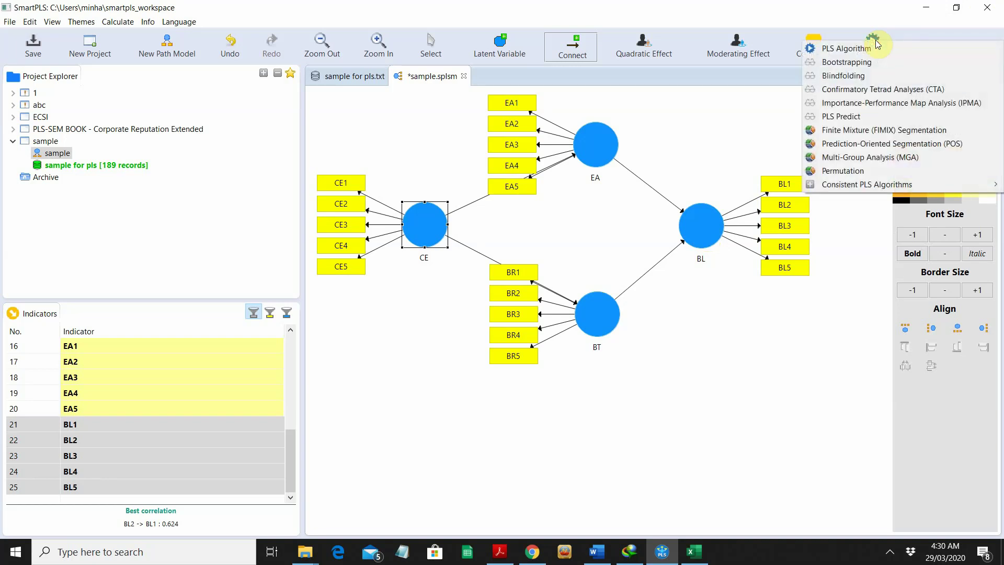
pyautogui.click(845, 51)
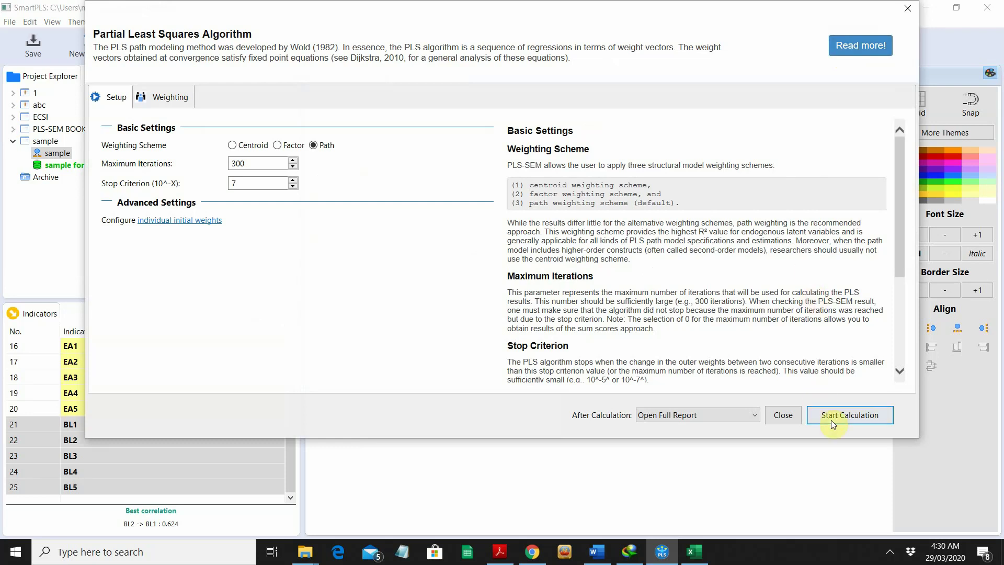
pyautogui.click(849, 414)
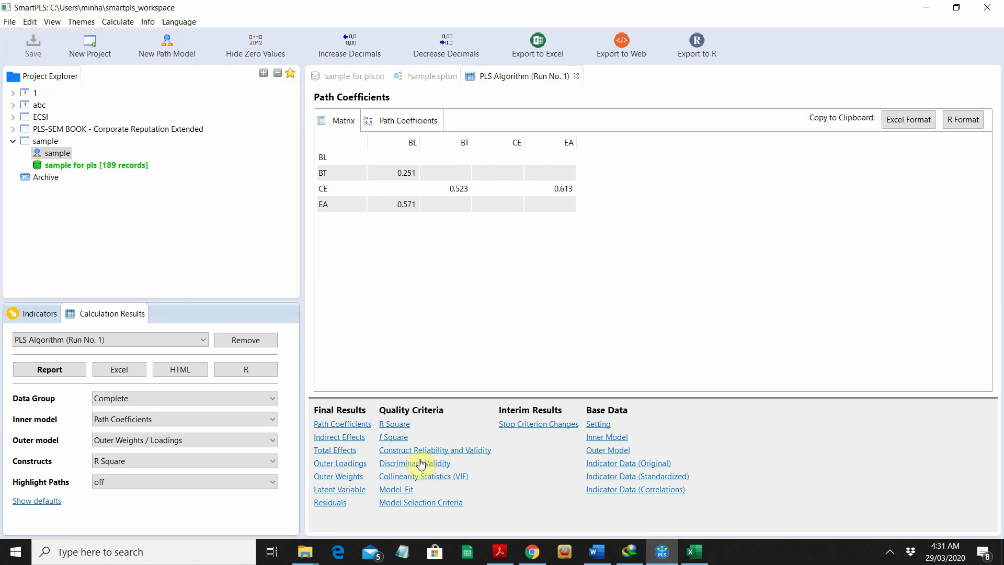
# - Examine the outer loadings of all indicators in the PLS Algorithm report
pyautogui.click(350, 465)
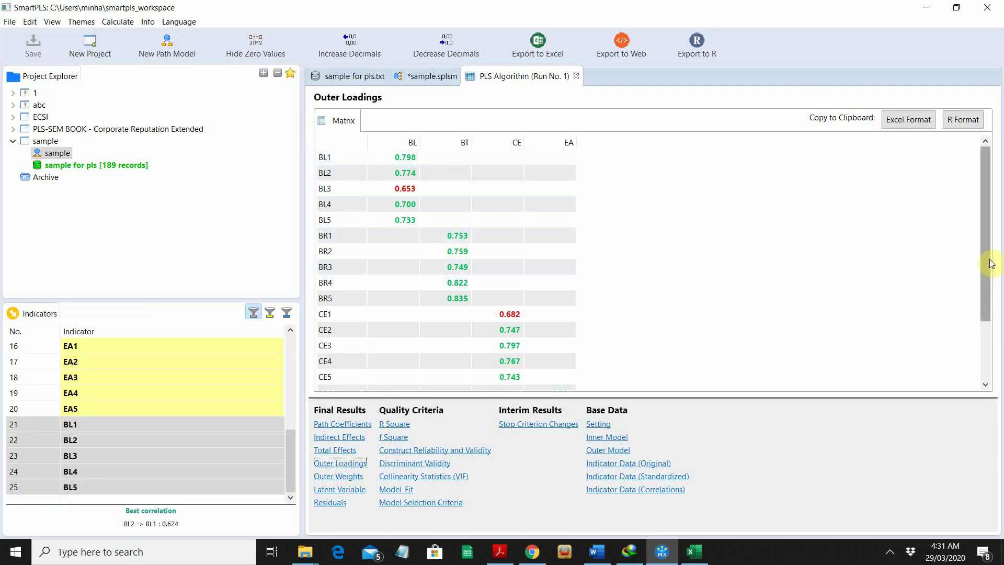
pyautogui.moveTo(986, 262)
pyautogui.mouseDown()
pyautogui.moveTo(998, 335)
pyautogui.moveTo(986, 257)
pyautogui.mouseUp()
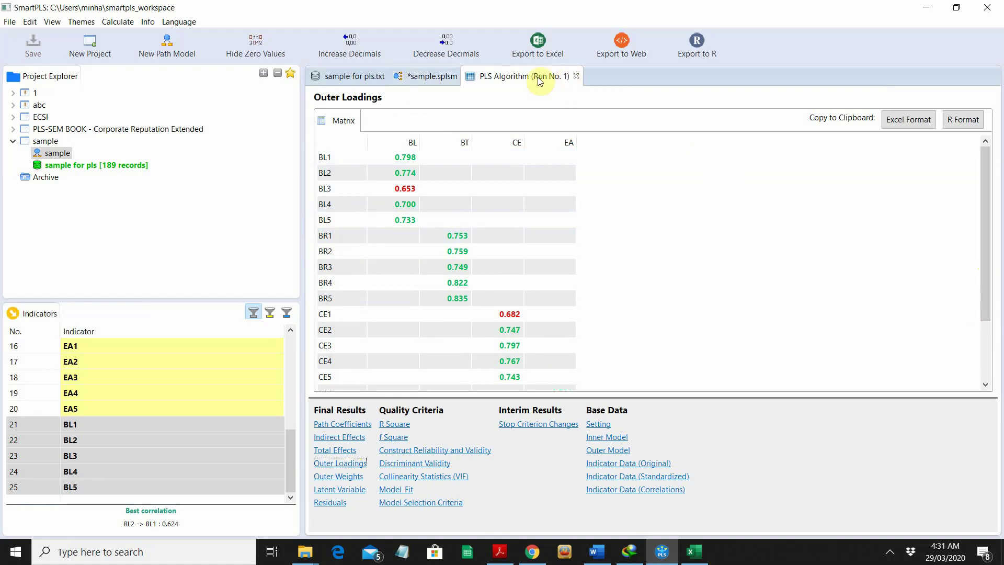
# - Return to the path model and delete the BL3 indicator from the BL construct
pyautogui.click(423, 78)
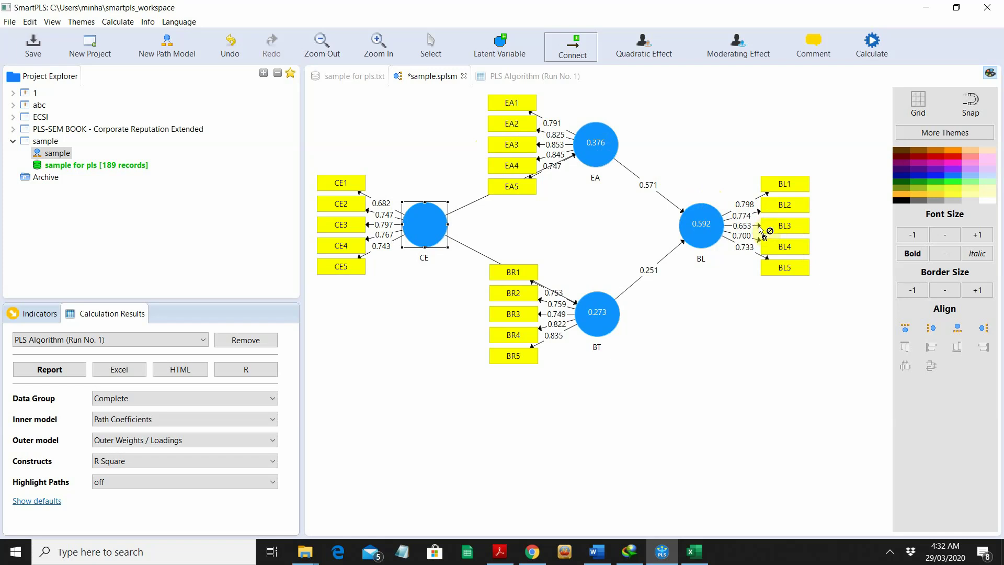
pyautogui.click(794, 230)
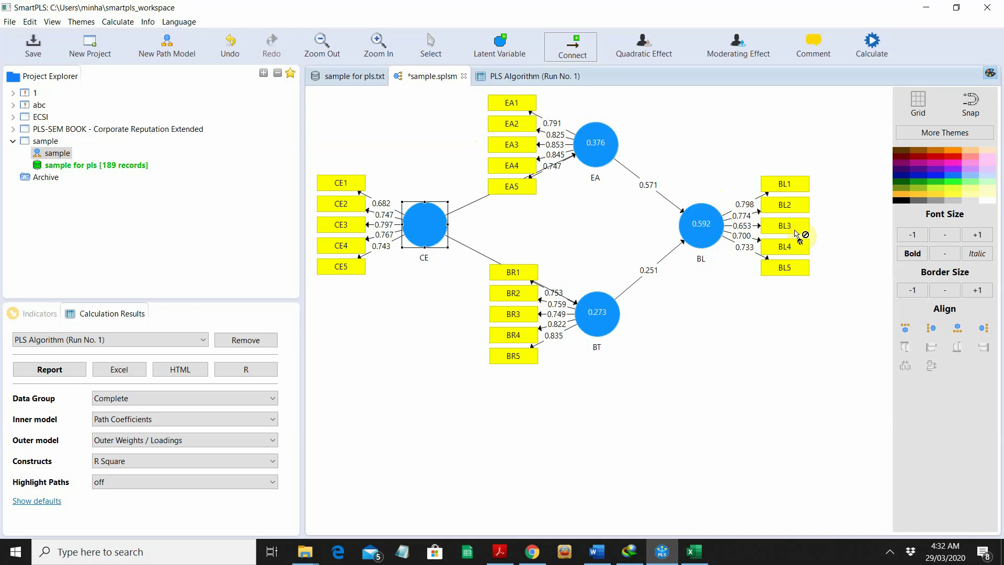
pyautogui.click(432, 44)
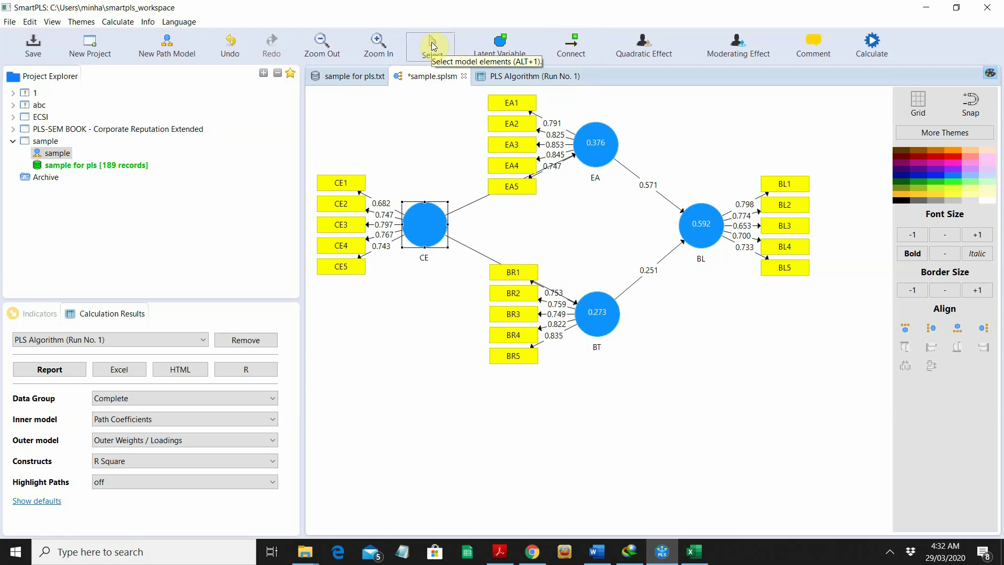
pyautogui.click(779, 229)
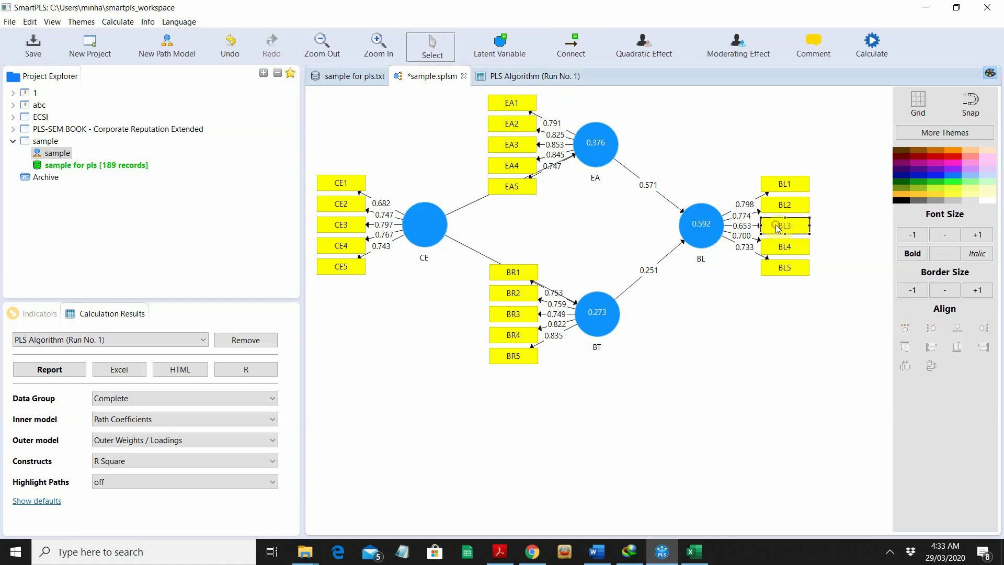
pyautogui.rightClick(778, 229)
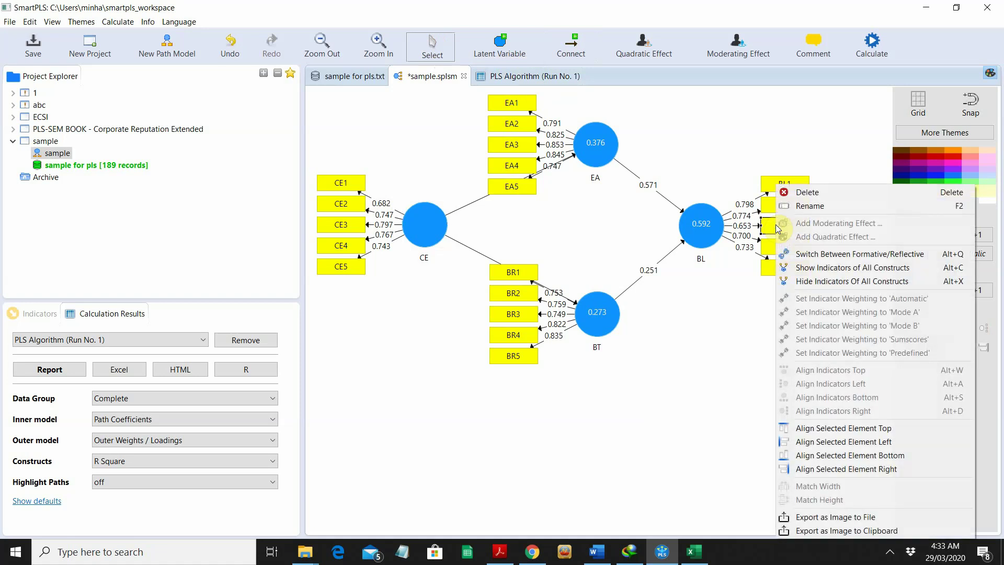
pyautogui.click(808, 193)
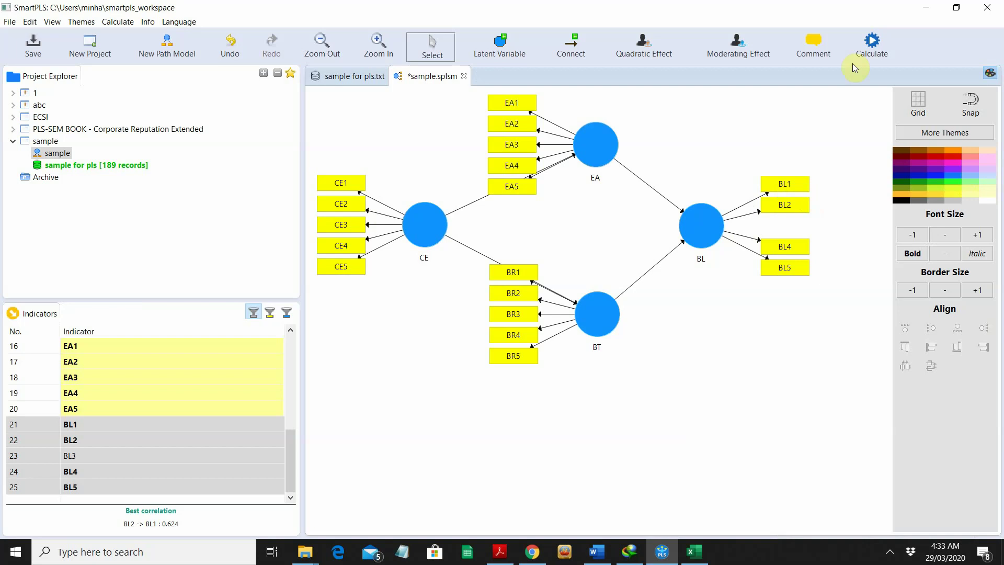
# - Rerun the PLS Algorithm on the model without BL3 and bring up the recalculated path model diagram
pyautogui.click(873, 51)
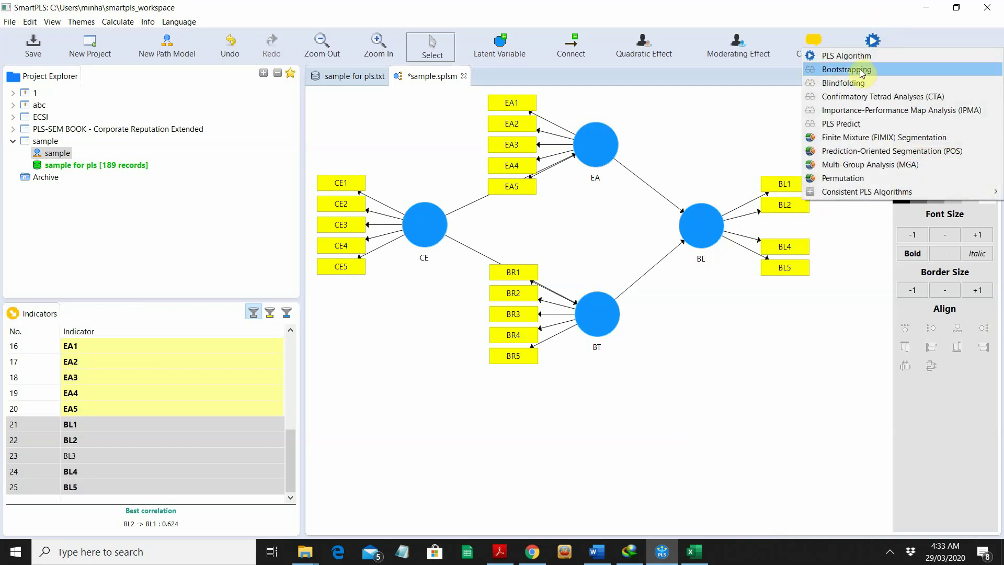
pyautogui.click(864, 59)
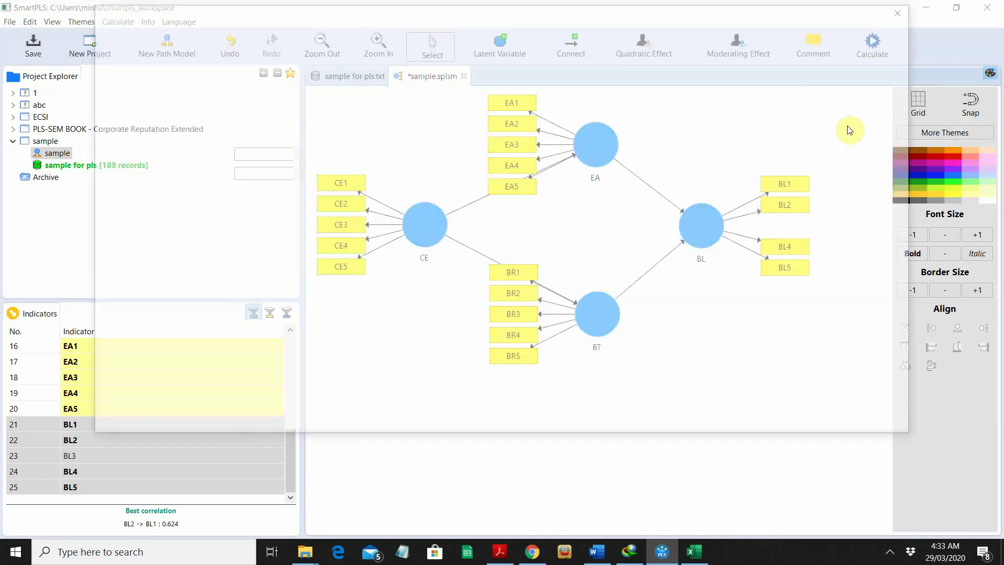
pyautogui.click(841, 417)
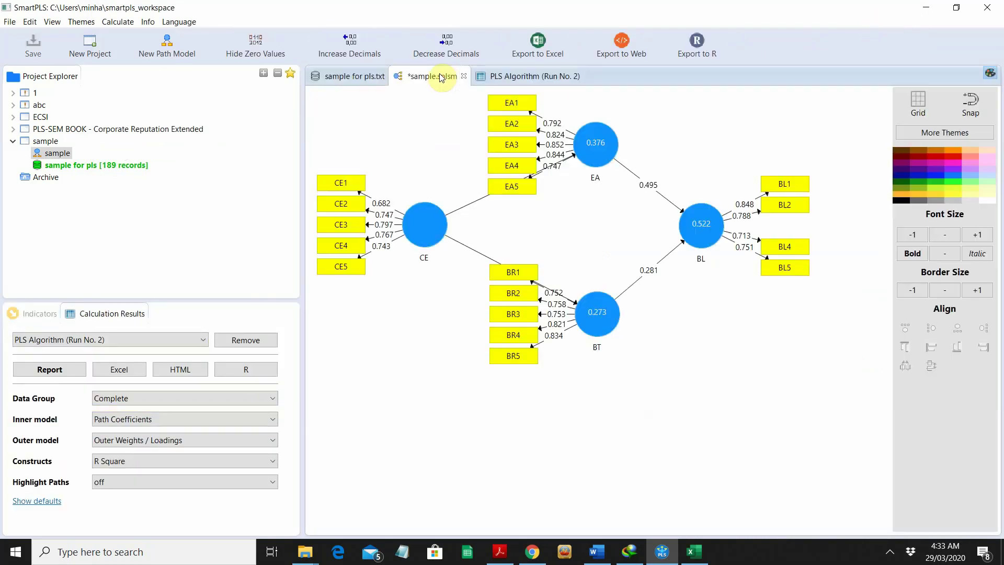
pyautogui.click(440, 77)
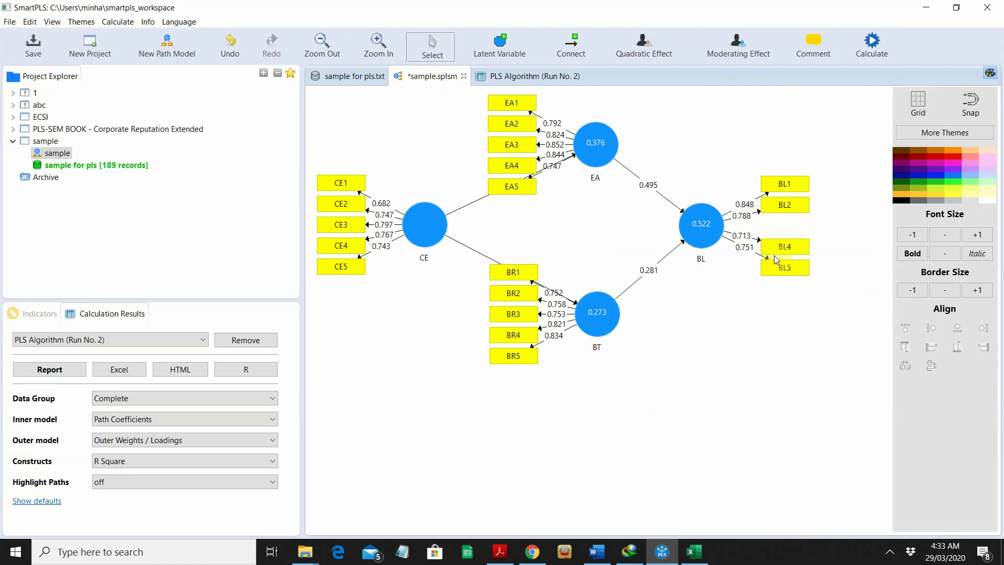
# - Delete the CE1 indicator from the CE construct
pyautogui.click(608, 153)
pyautogui.click(357, 183)
pyautogui.rightClick(357, 184)
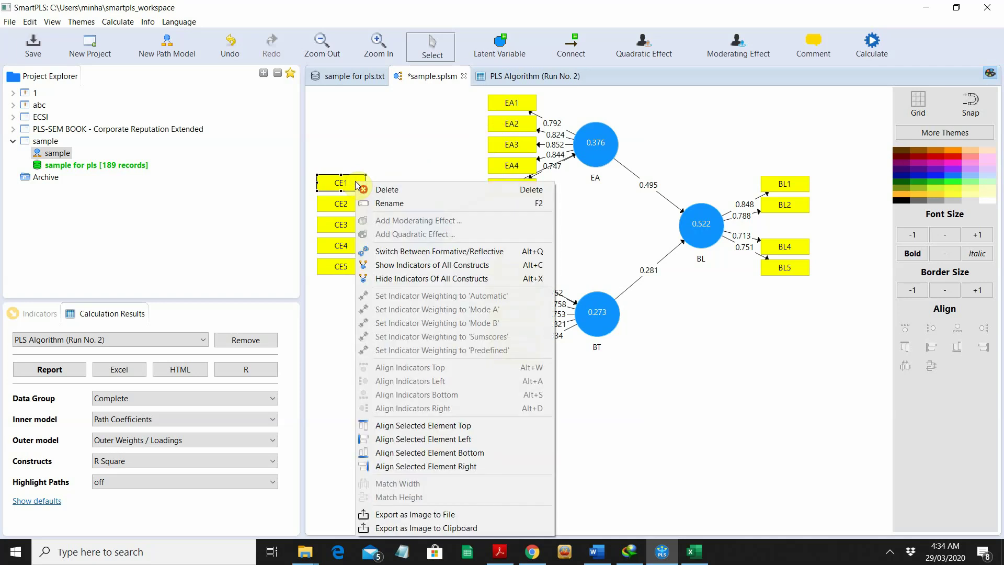
pyautogui.click(377, 195)
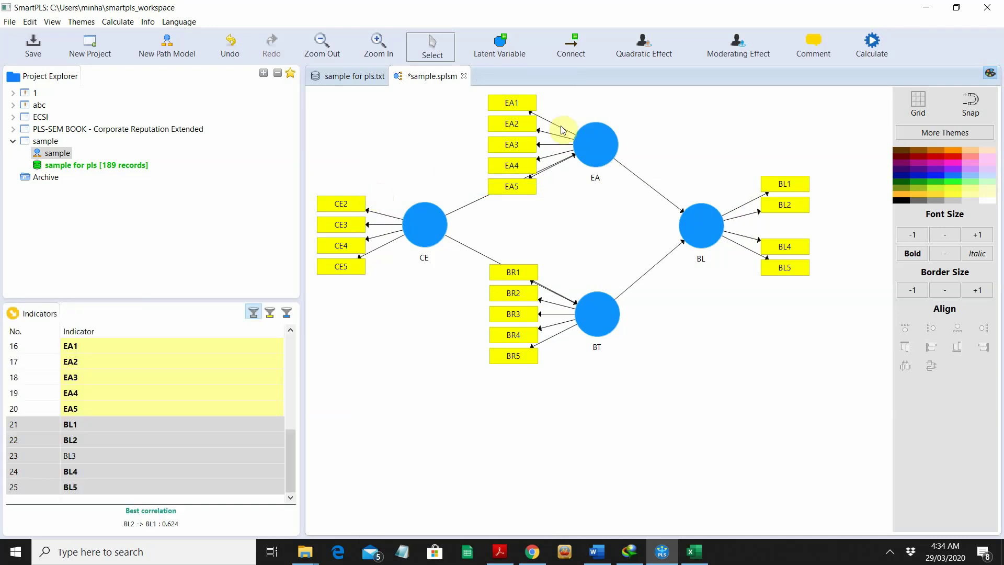
# - Rerun the PLS Algorithm without CE1, using path weighting, 300 maximum iterations and stop criterion 7, and open the full report
pyautogui.click(872, 59)
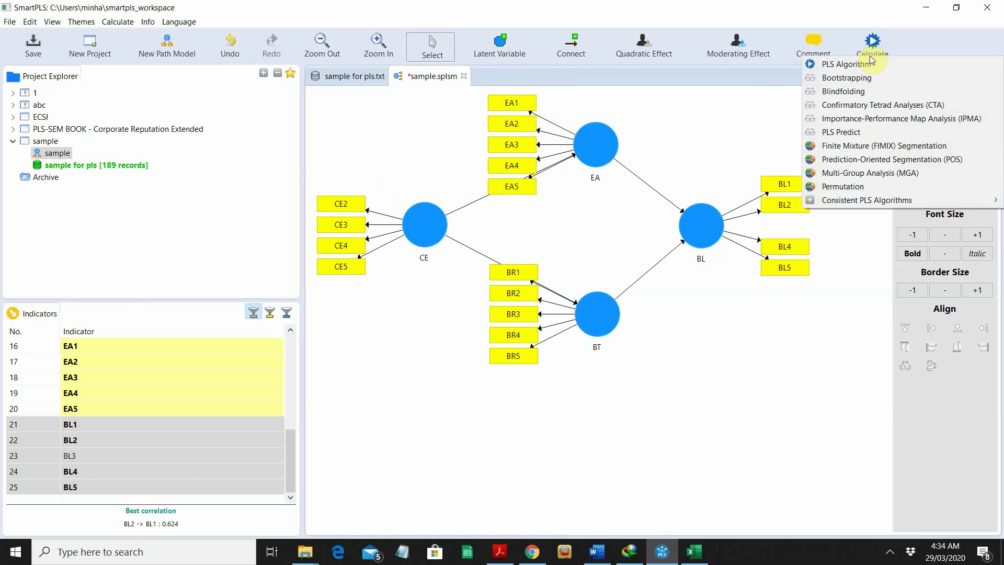
pyautogui.click(865, 64)
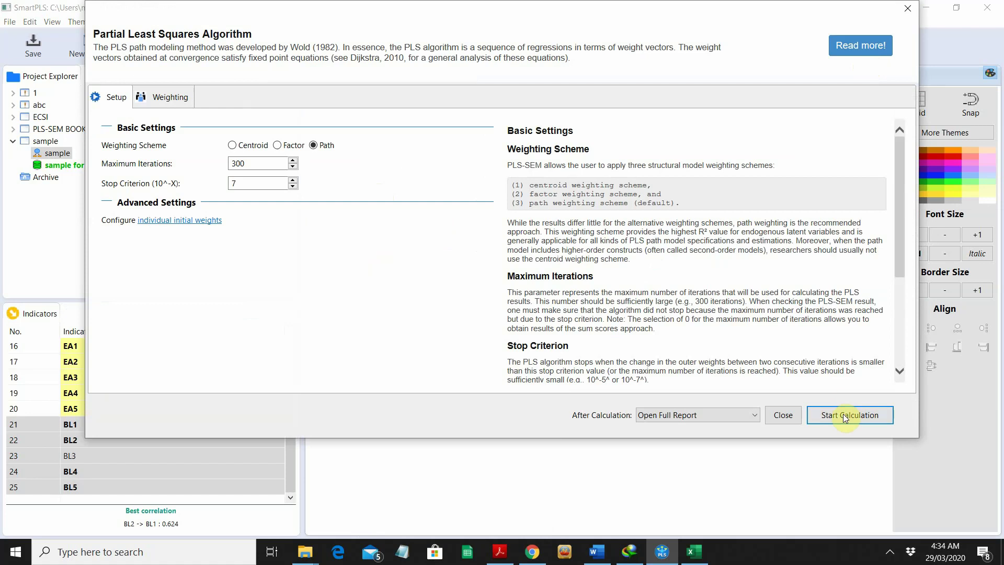
pyautogui.click(845, 414)
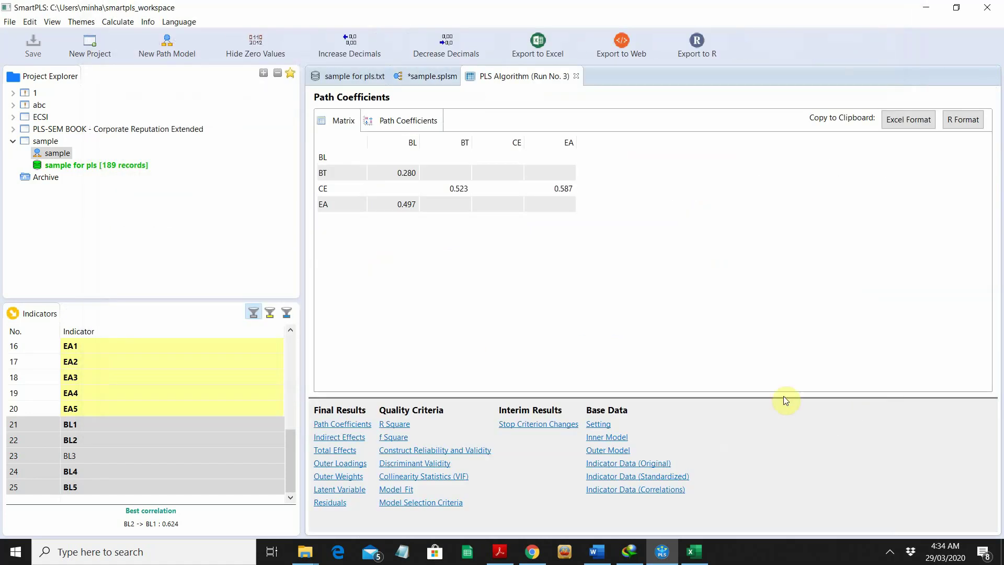
# - Check the remaining indicators' loadings in the path model and in the new report's Outer Loadings table
pyautogui.click(433, 77)
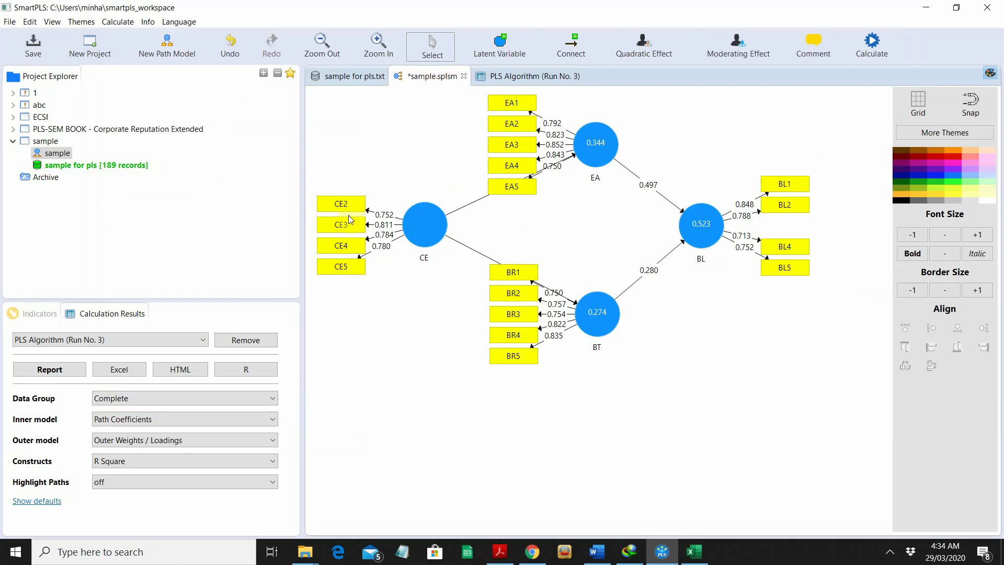
pyautogui.click(544, 77)
pyautogui.click(418, 78)
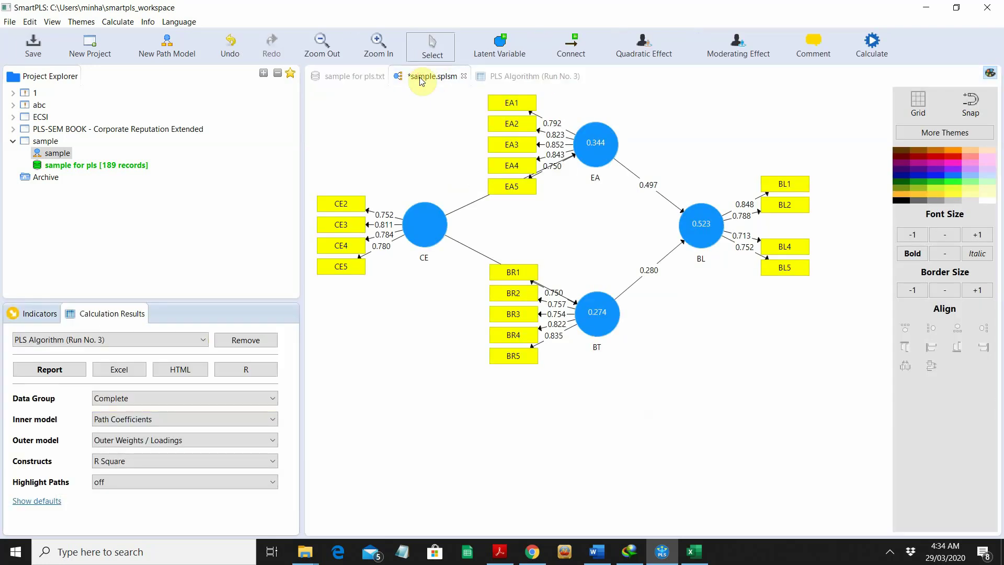
pyautogui.click(514, 78)
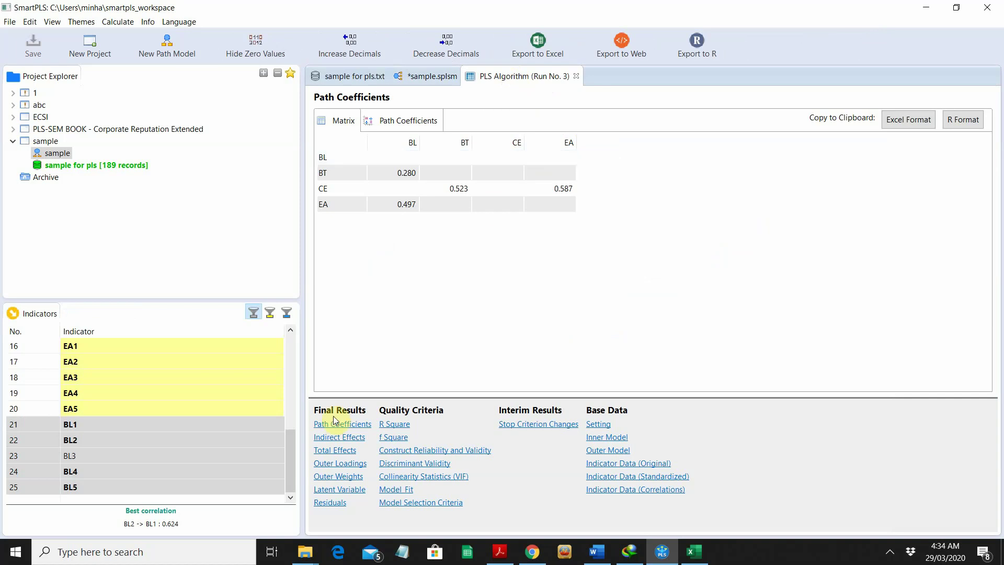
pyautogui.click(337, 464)
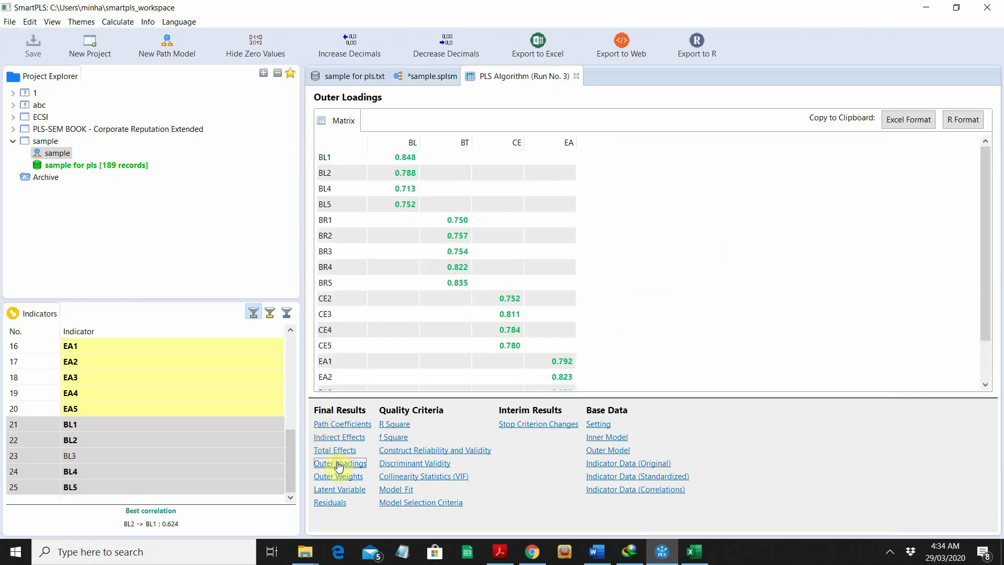
pyautogui.scroll(-1, 473, 266)
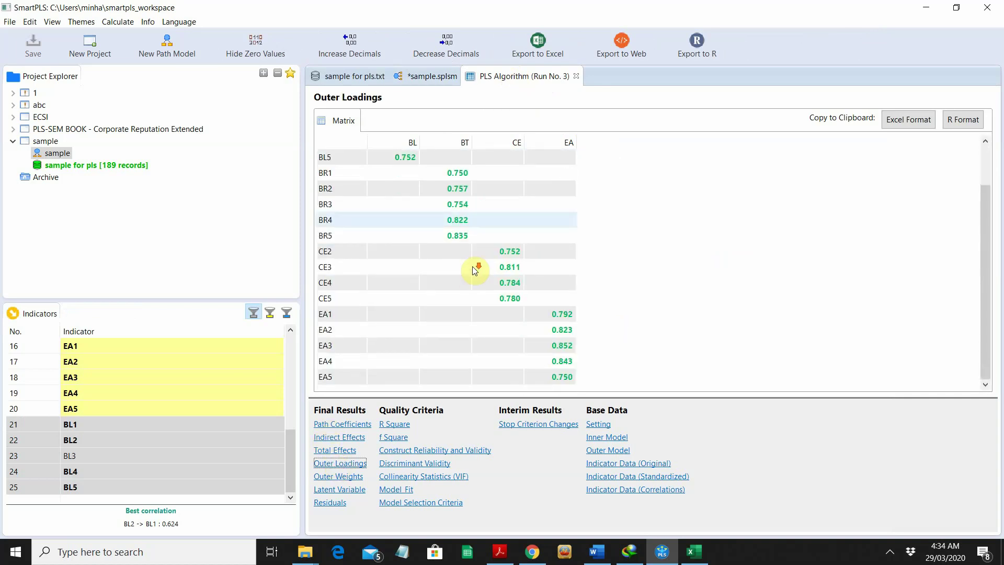
pyautogui.scroll(1, 472, 267)
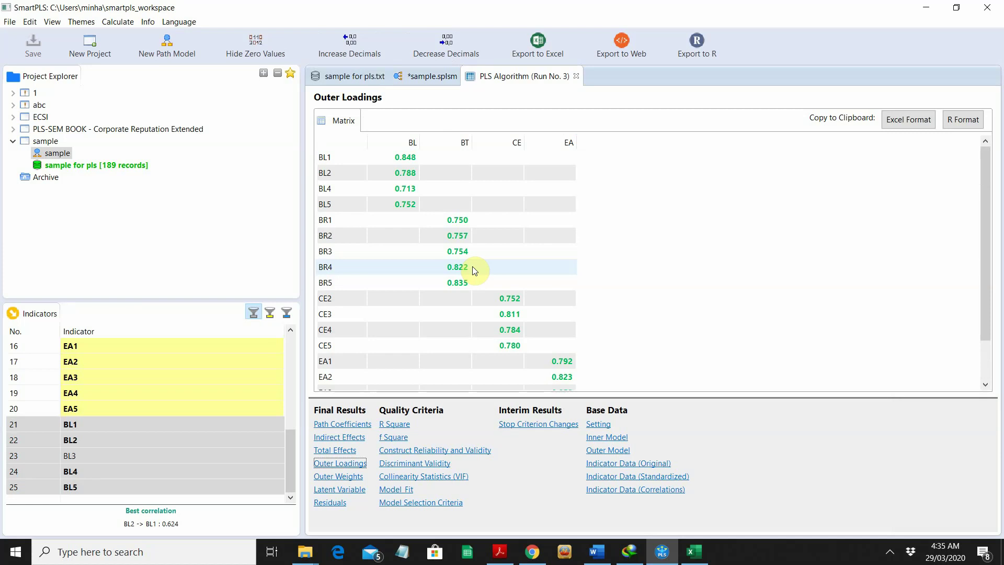
# - Examine the R Square results for BL, BT and EA in the report and compare them with the construct values in the path model
pyautogui.click(403, 424)
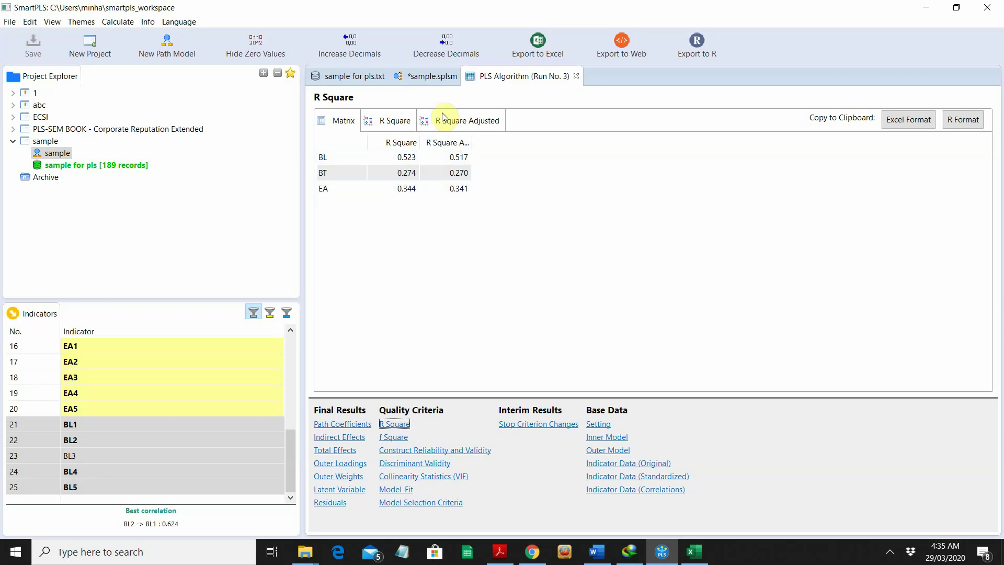
pyautogui.click(439, 82)
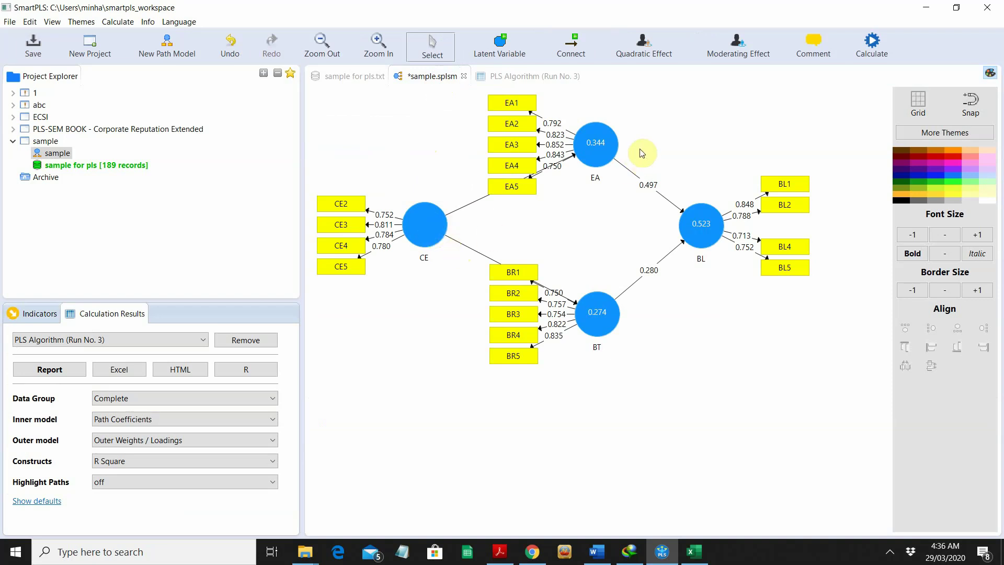
pyautogui.moveTo(601, 144)
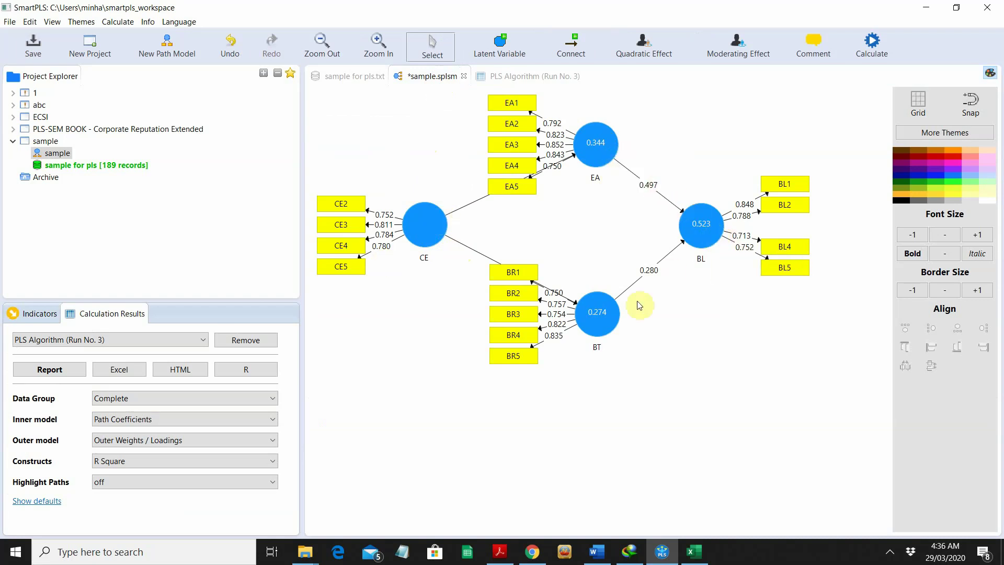
pyautogui.moveTo(612, 319)
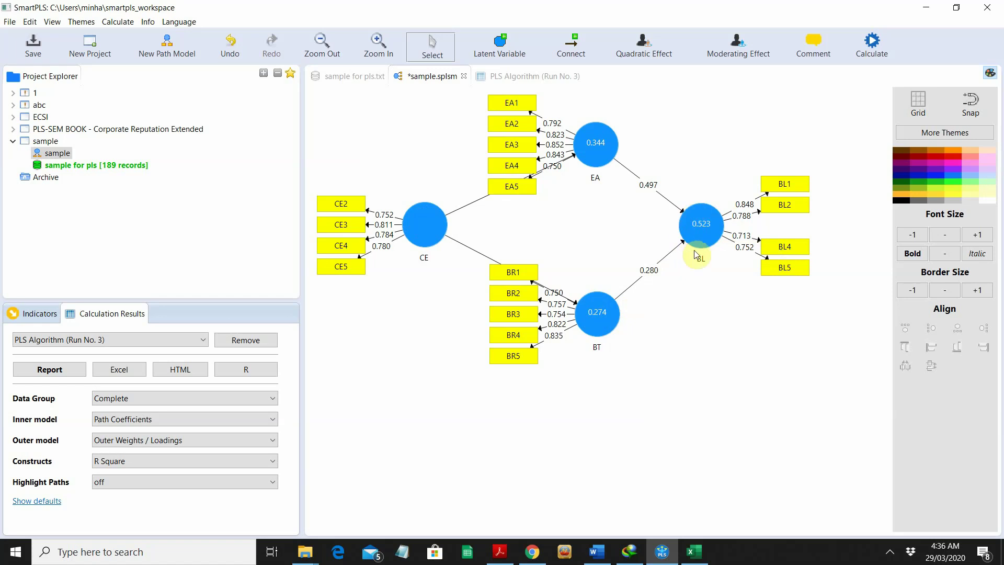
pyautogui.moveTo(705, 225)
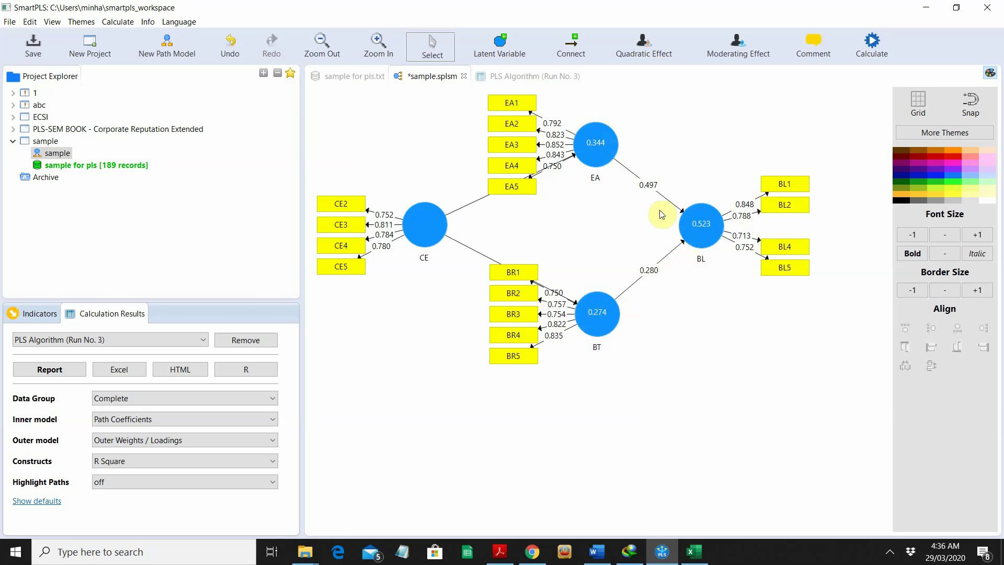
pyautogui.click(543, 74)
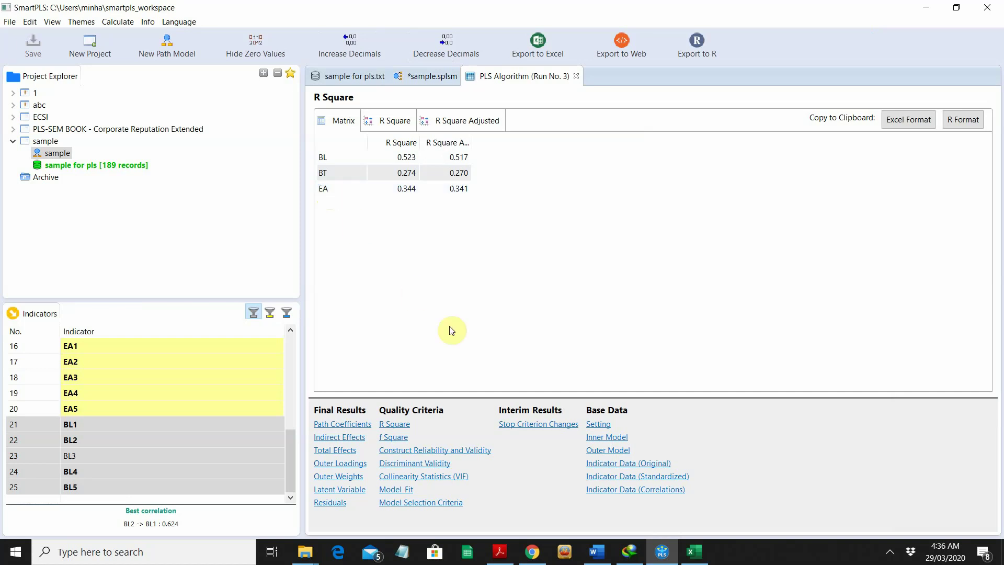
# - Examine Construct Reliability and Validity, widening the Composite Reliability and AVE columns and comparing the constructs with their indicators in the path model
pyautogui.click(468, 452)
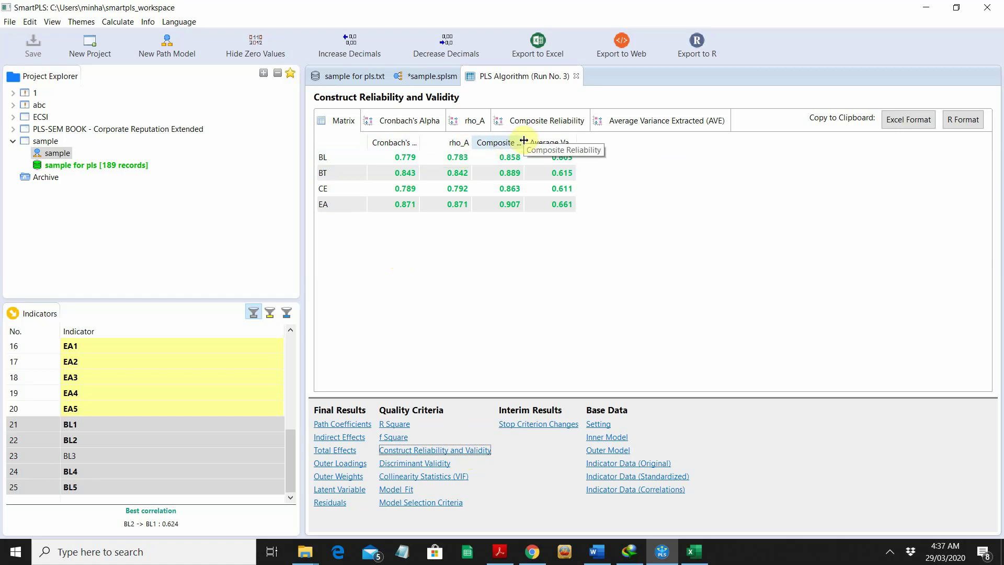
pyautogui.moveTo(523, 140); pyautogui.dragTo(719, 148)
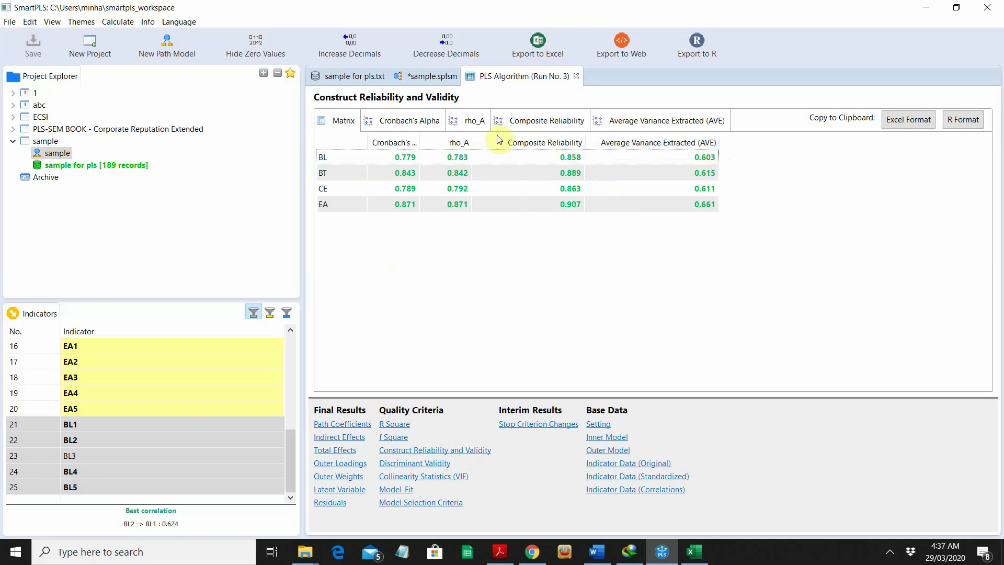
pyautogui.click(403, 159)
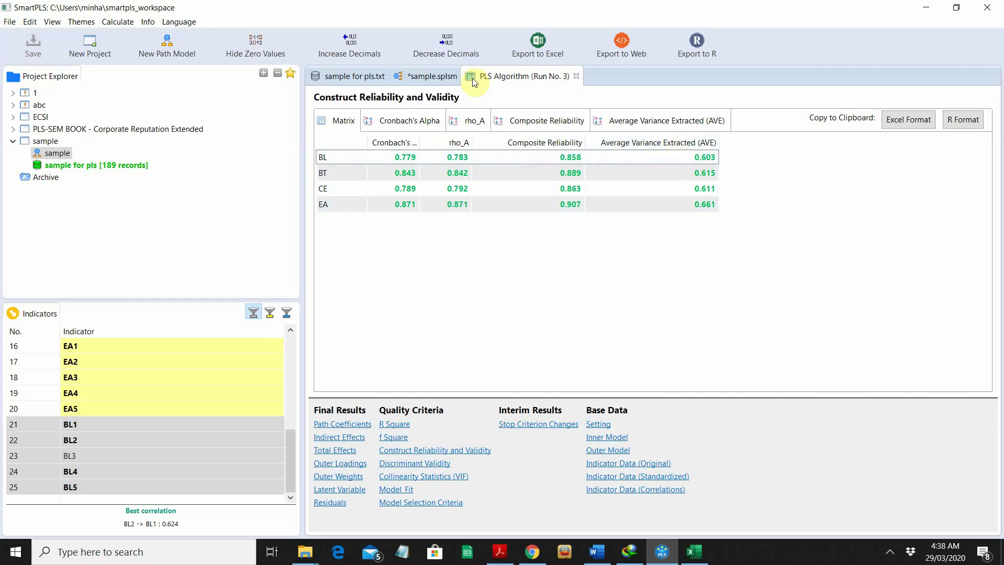
pyautogui.click(432, 77)
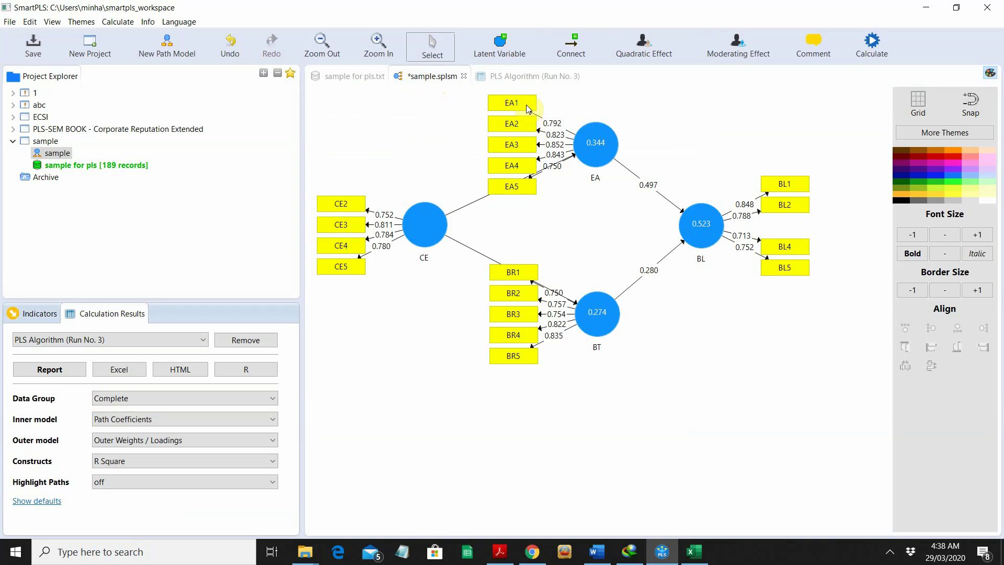
pyautogui.click(525, 79)
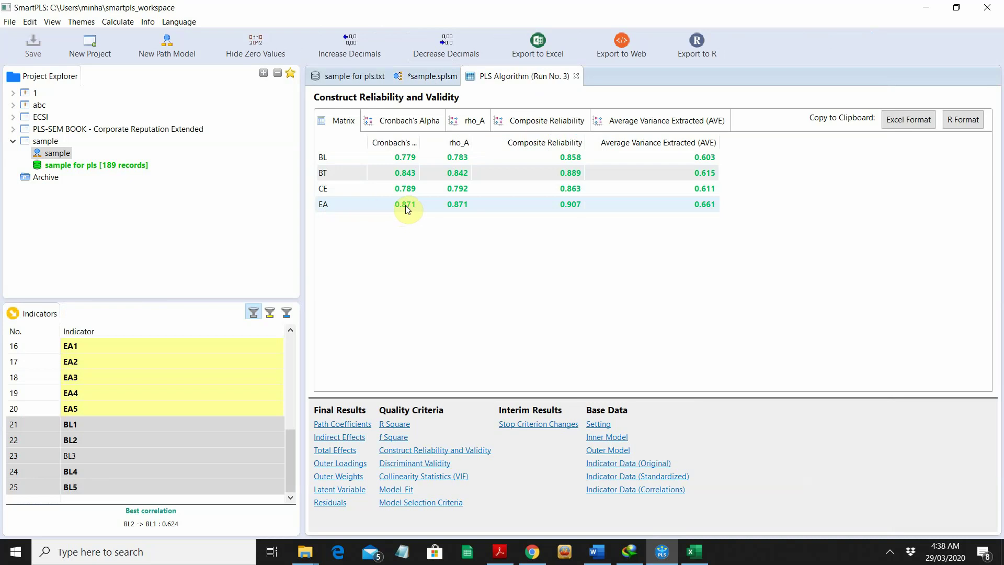
pyautogui.click(437, 78)
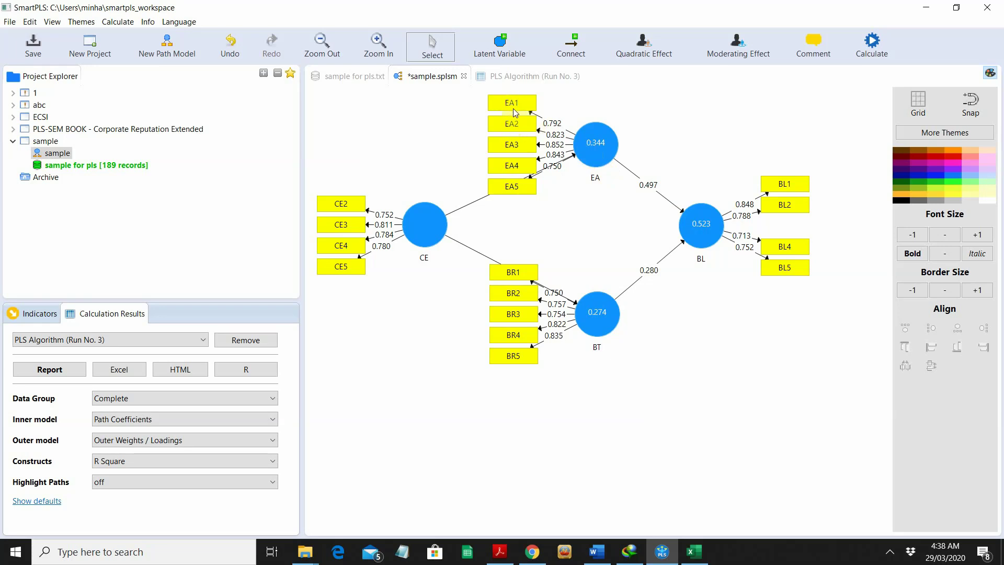
pyautogui.click(526, 78)
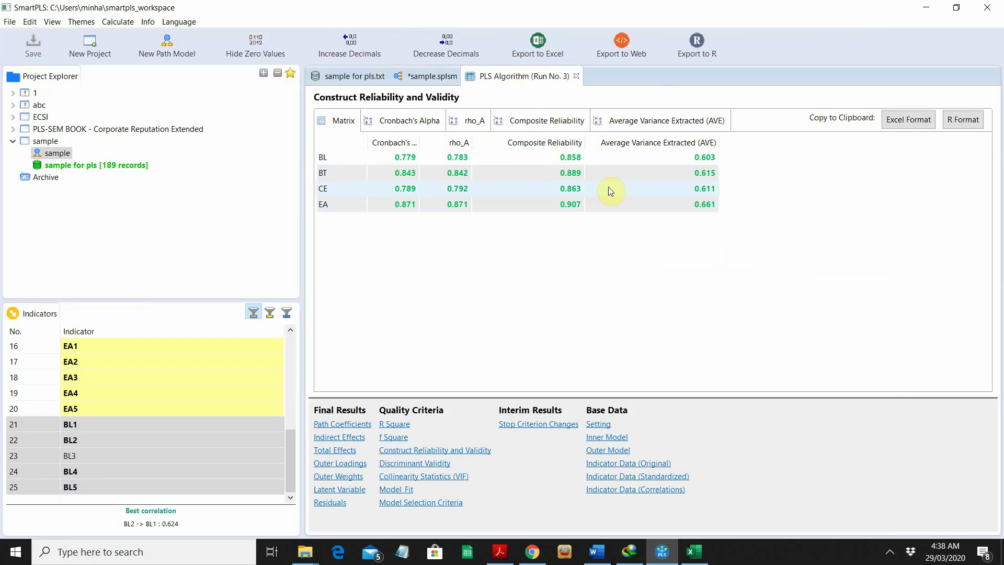
# - Examine Discriminant Validity through the Fornell-Larcker Criterion, Cross Loadings and Heterotrait-Monotrait Ratio tables, comparing the HTMT results with the constructs in the path model
pyautogui.click(410, 465)
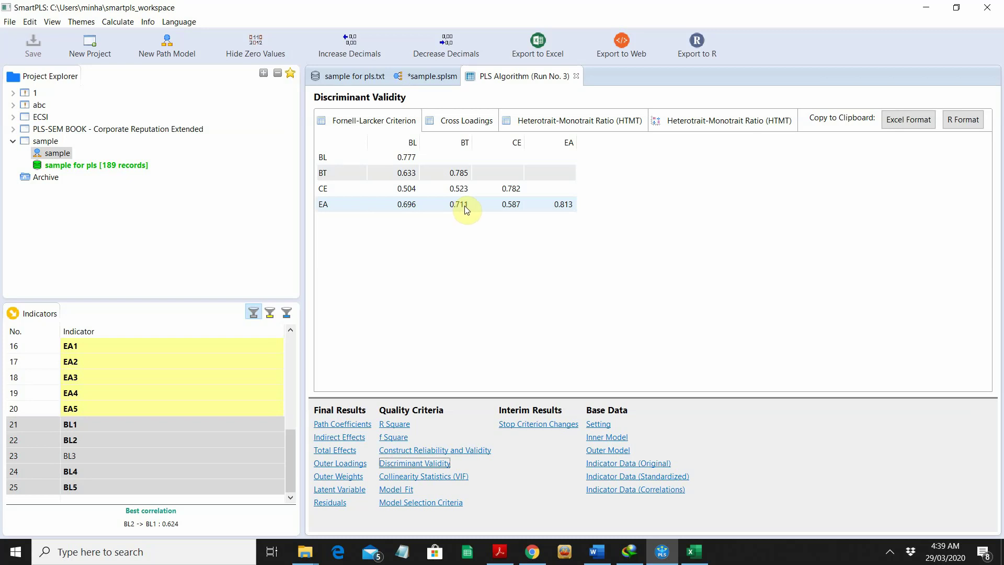
pyautogui.click(459, 174)
pyautogui.click(476, 120)
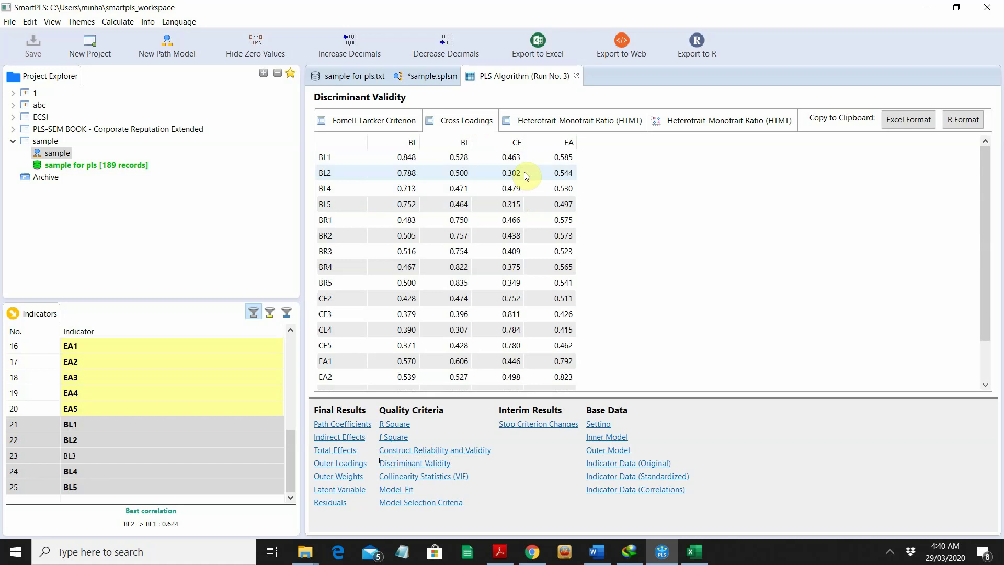
pyautogui.click(564, 126)
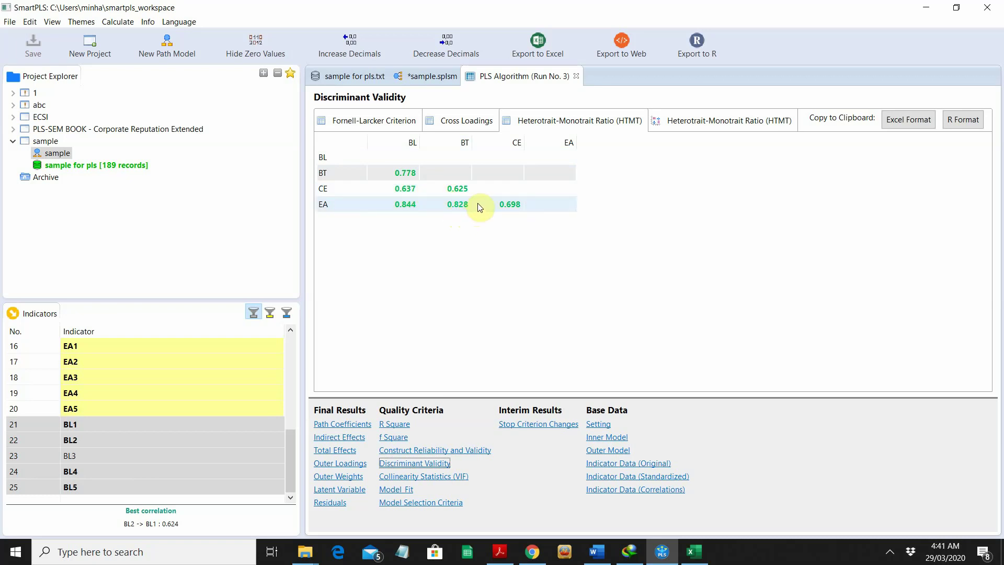
pyautogui.click(430, 77)
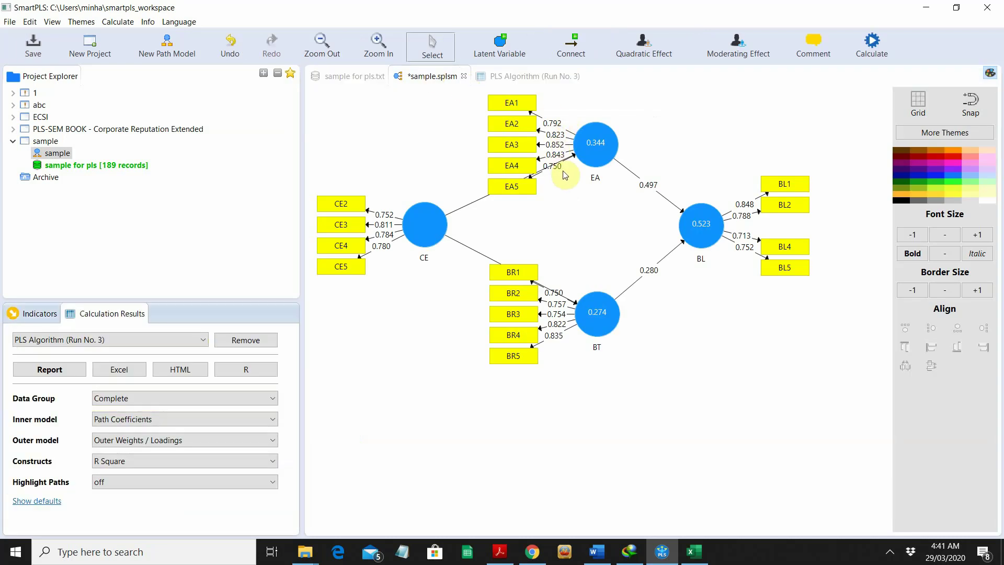
pyautogui.click(545, 80)
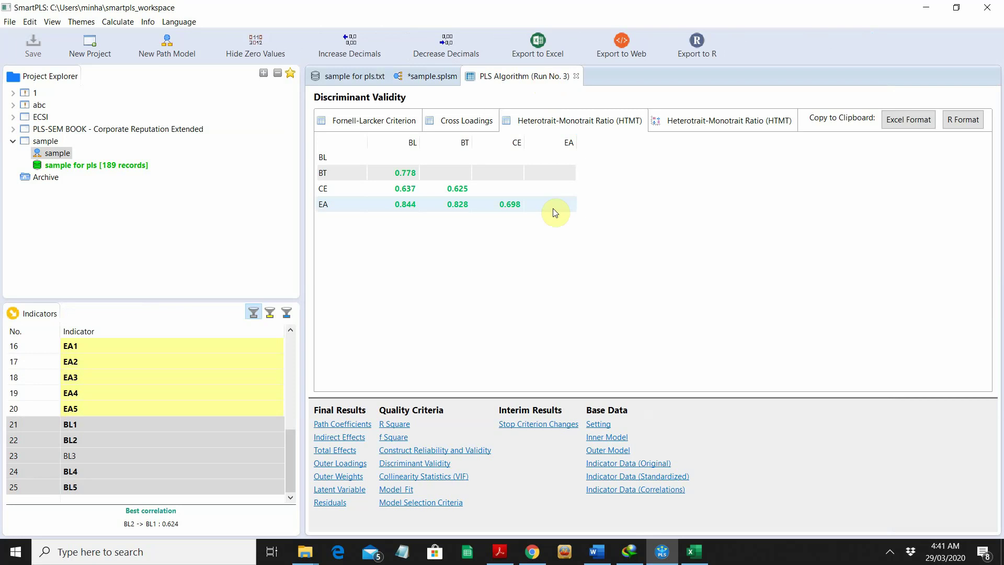
# - Run basic Bootstrapping on the path model with 5000 subsamples, BCa confidence intervals, a two-tailed test and significance level 0.05, opening the full report
pyautogui.click(429, 75)
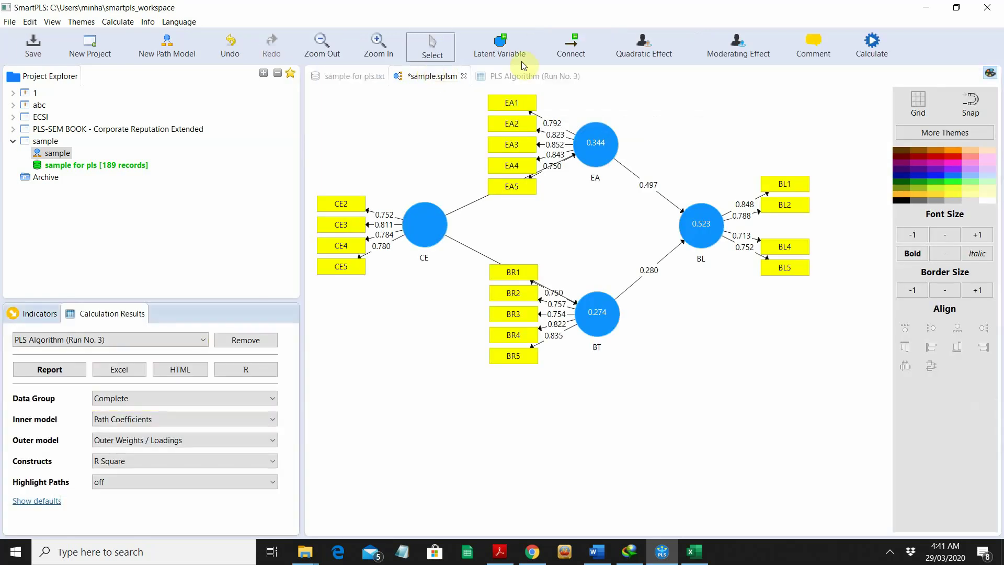
pyautogui.click(870, 50)
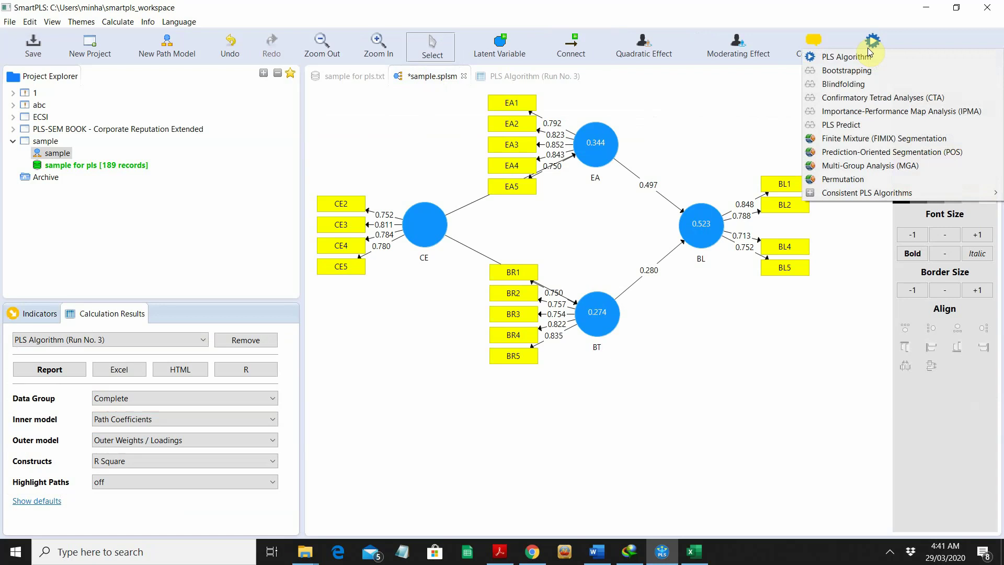
pyautogui.click(831, 75)
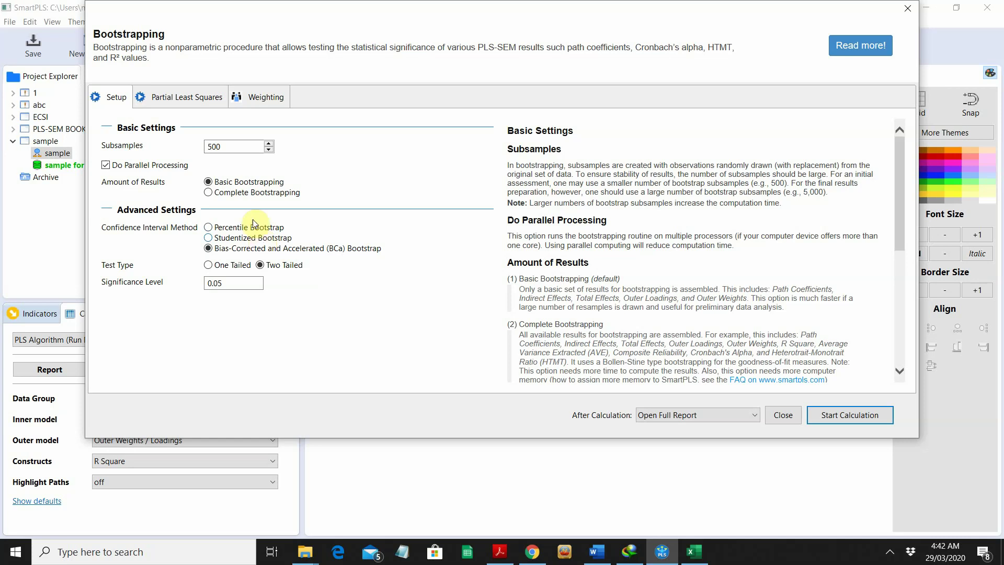
pyautogui.click(224, 146)
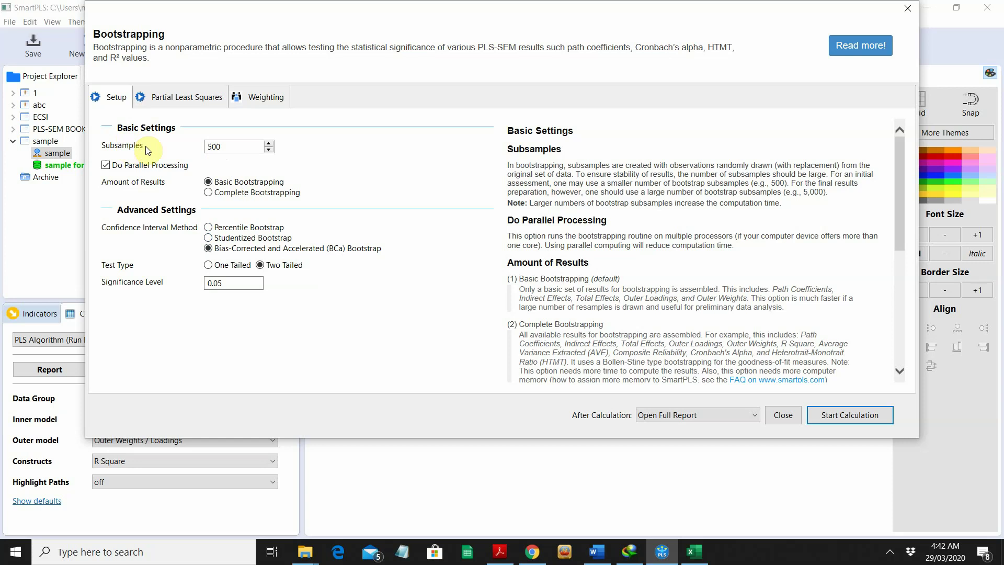
pyautogui.click(225, 147)
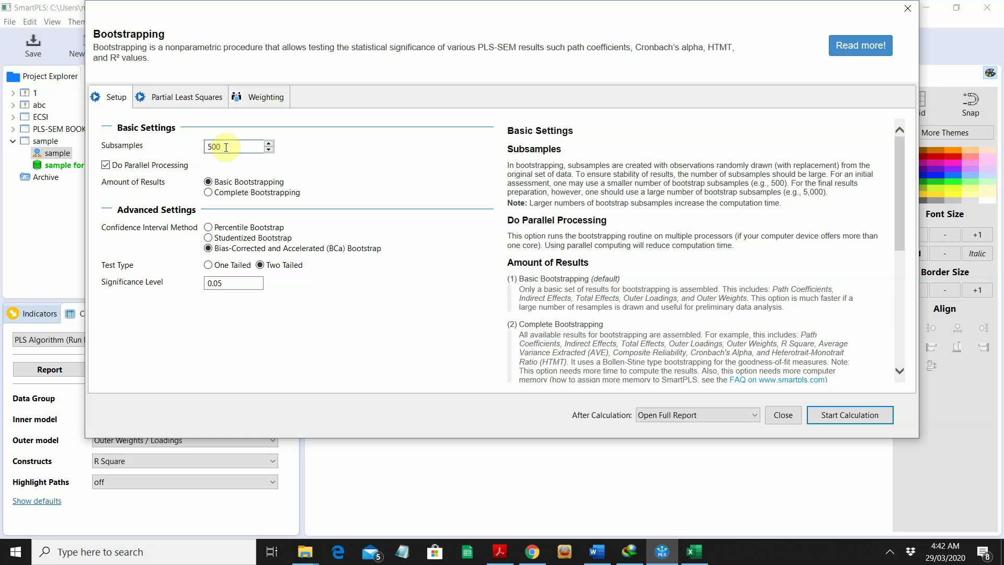
pyautogui.write('0')
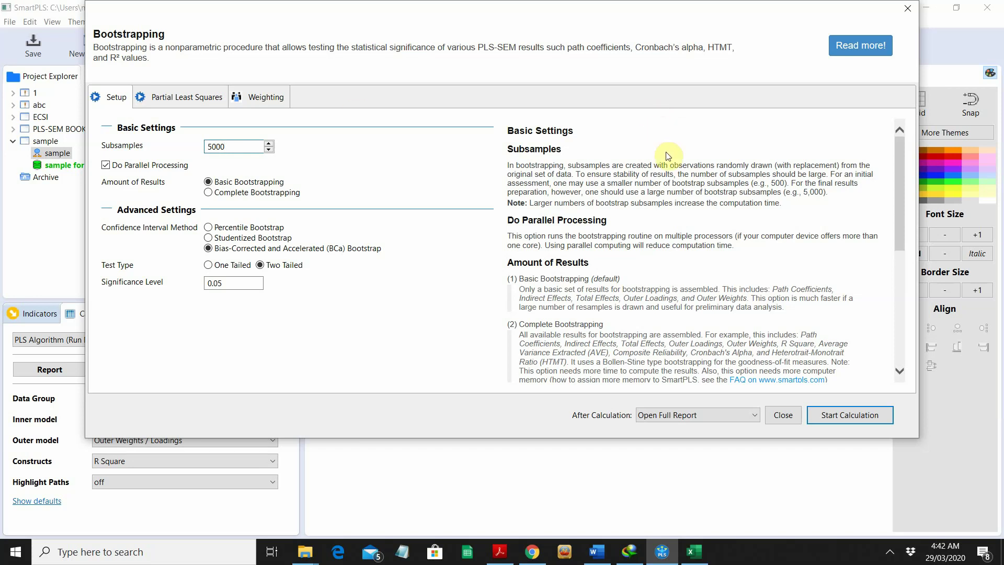
pyautogui.click(830, 419)
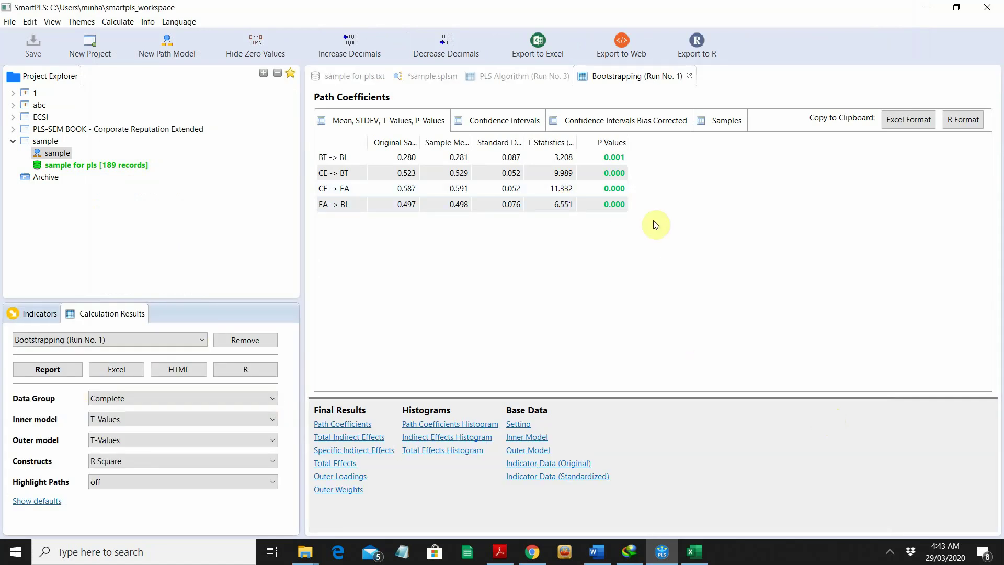
# - Show the Path Coefficients table in the bootstrapping report and widen its column of path names
pyautogui.click(638, 79)
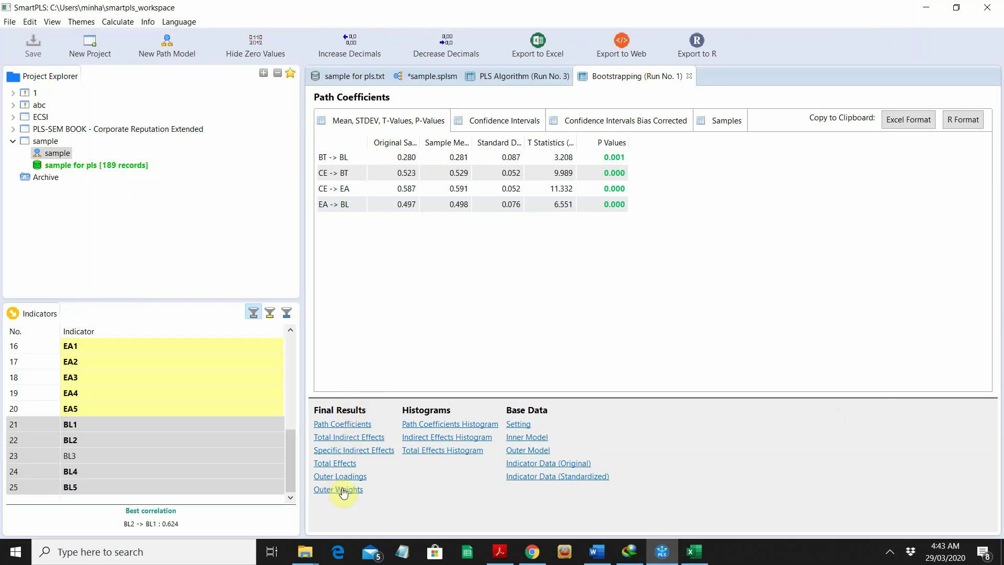
pyautogui.click(359, 425)
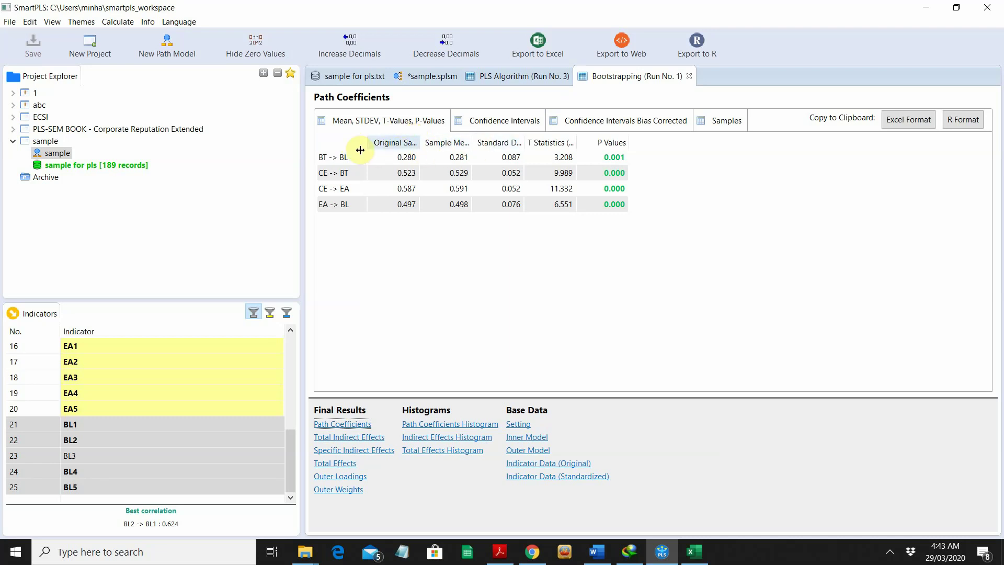
pyautogui.moveTo(360, 150); pyautogui.dragTo(454, 151)
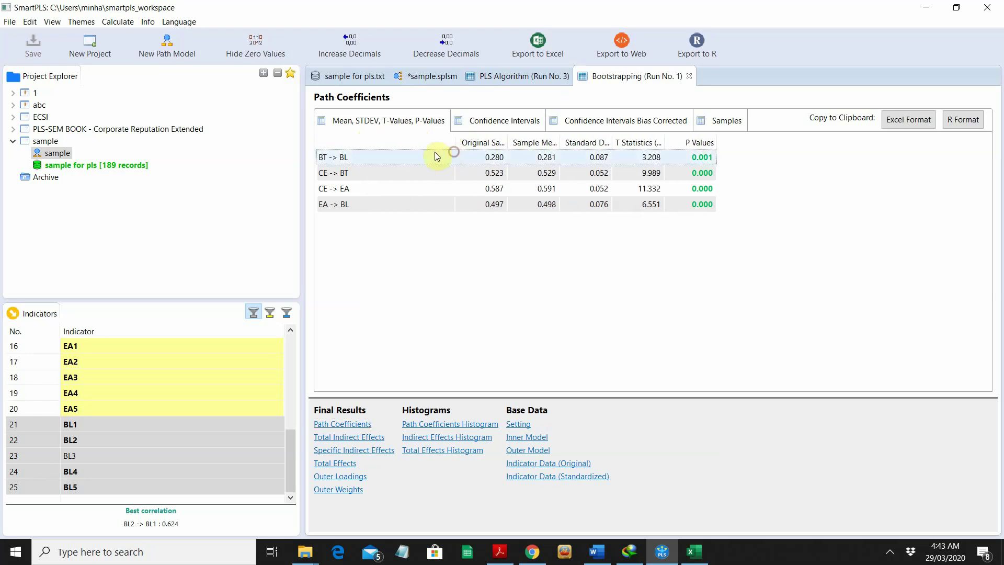